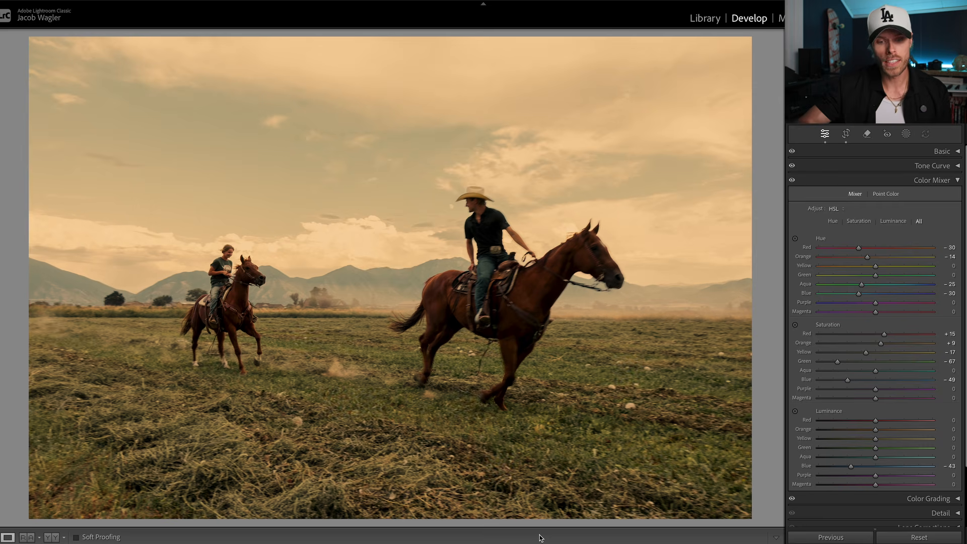
- Compare the edit with the unedited original, inspecting the riders, horses, field and distant mountains up close
key(backslash)
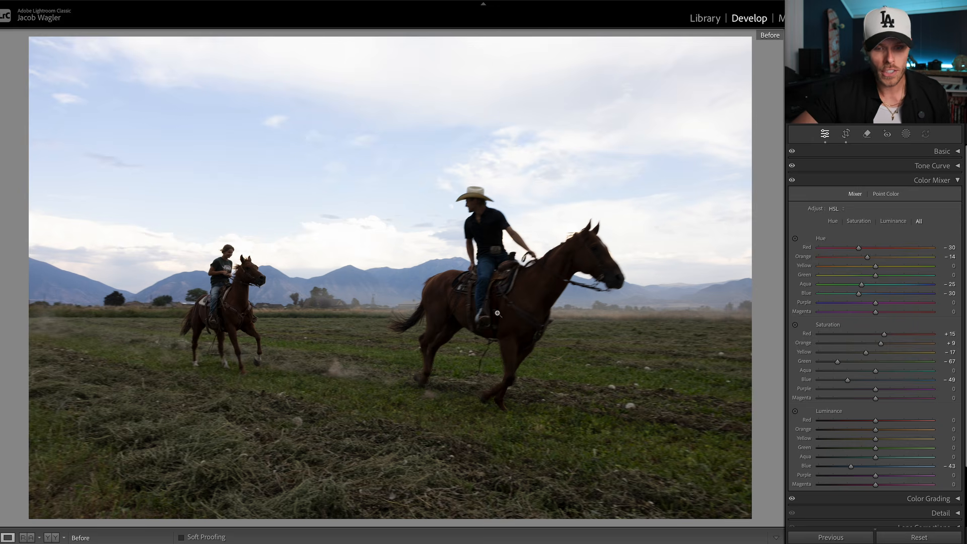
click(504, 290)
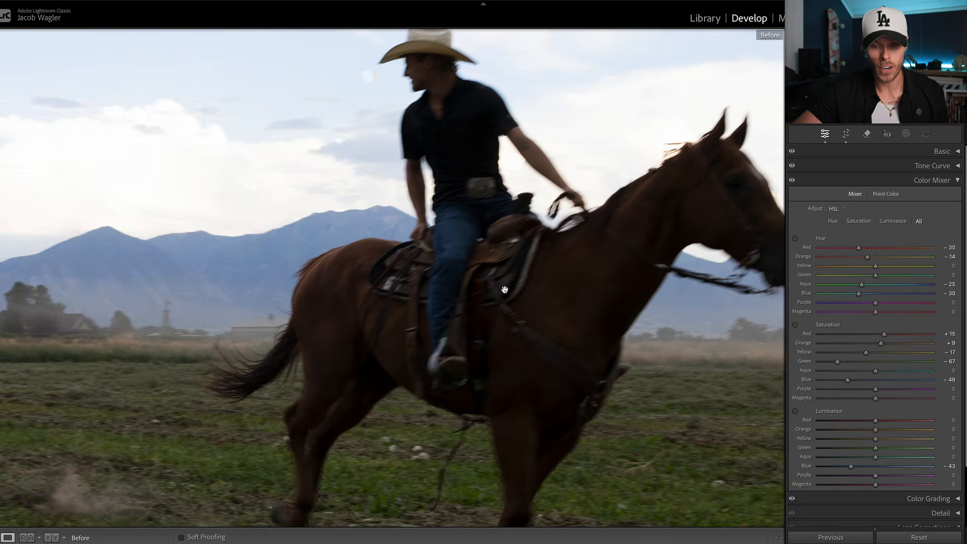
click(348, 291)
click(542, 248)
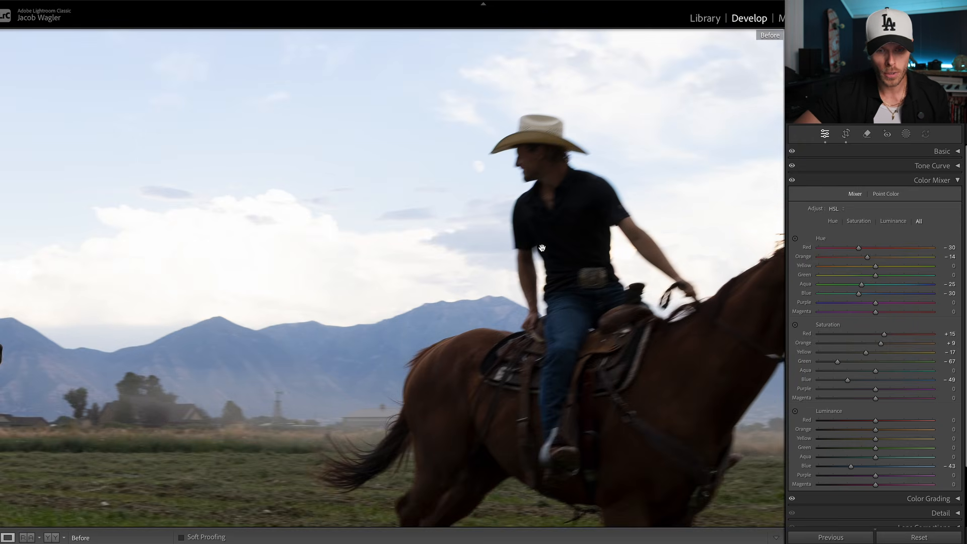
click(534, 334)
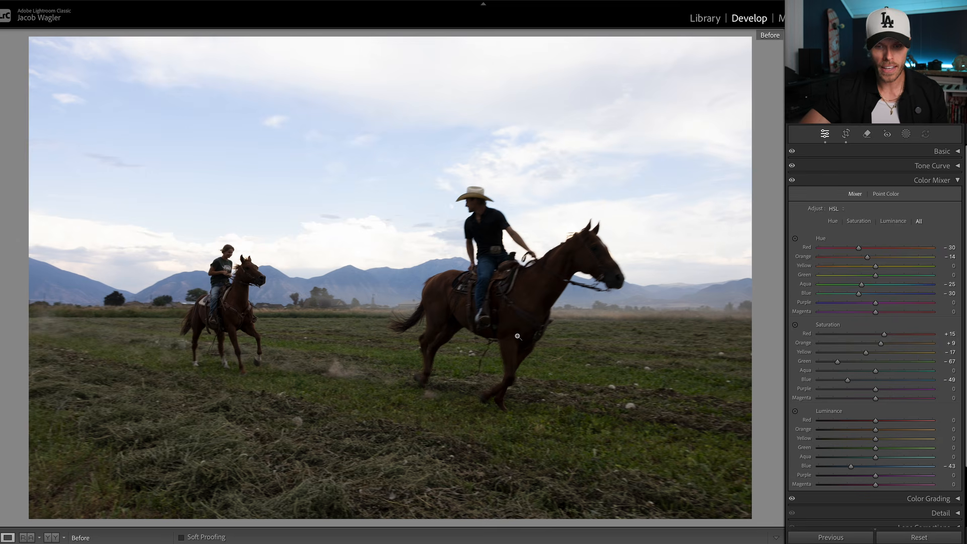
click(510, 298)
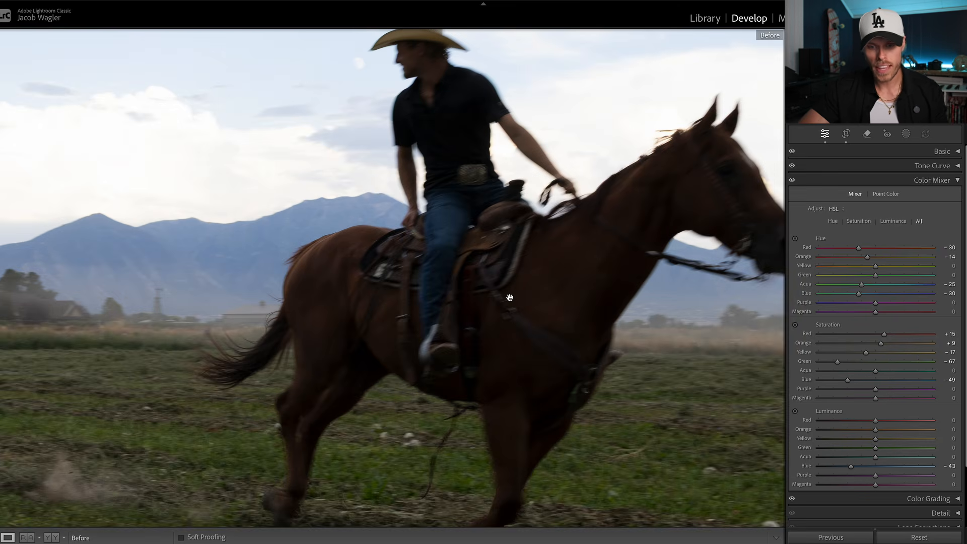
drag(510, 298, 487, 196)
click(486, 196)
click(352, 366)
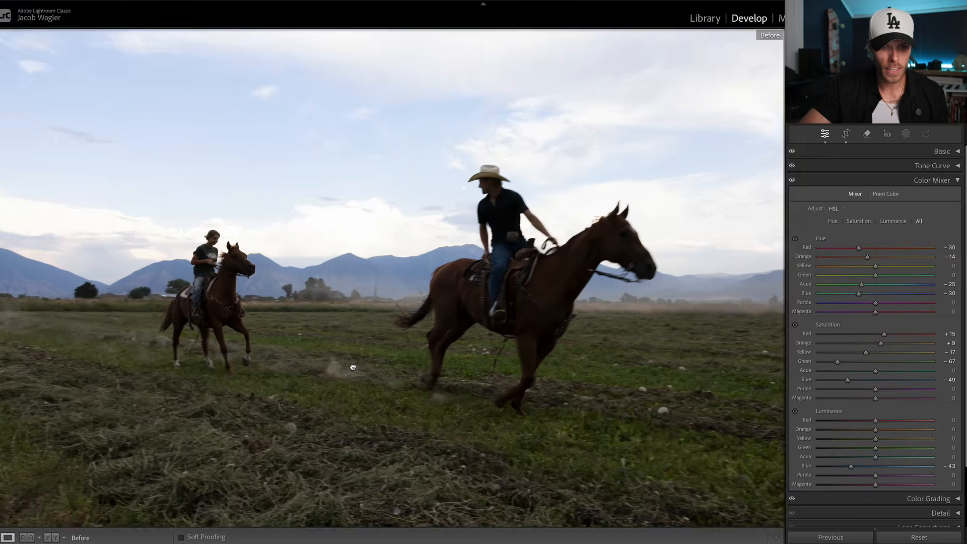
drag(352, 366, 506, 288)
click(379, 374)
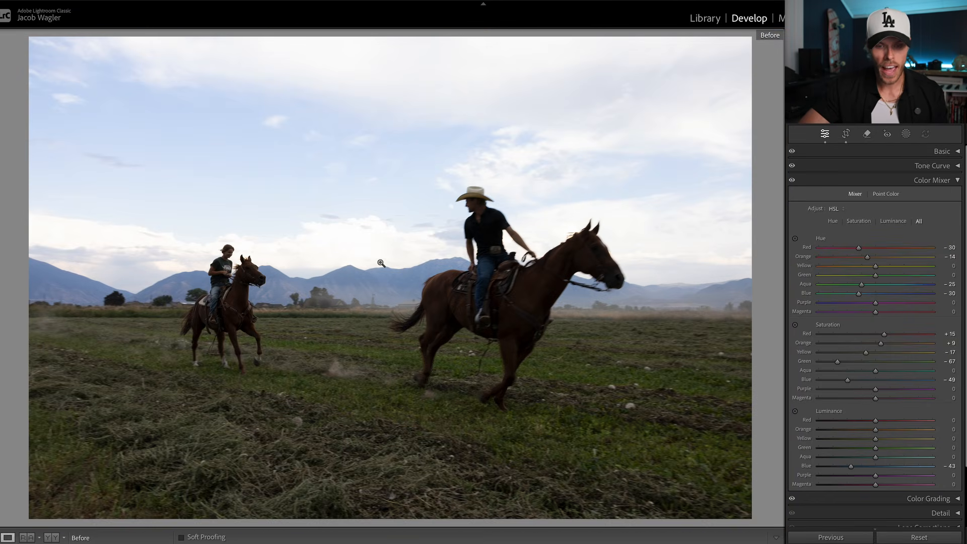
click(478, 269)
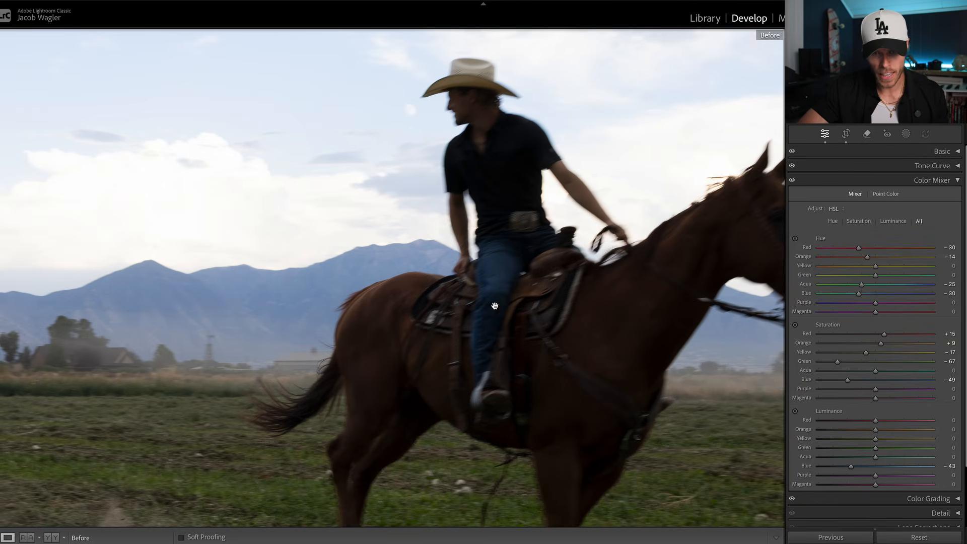
drag(373, 298, 495, 274)
click(317, 310)
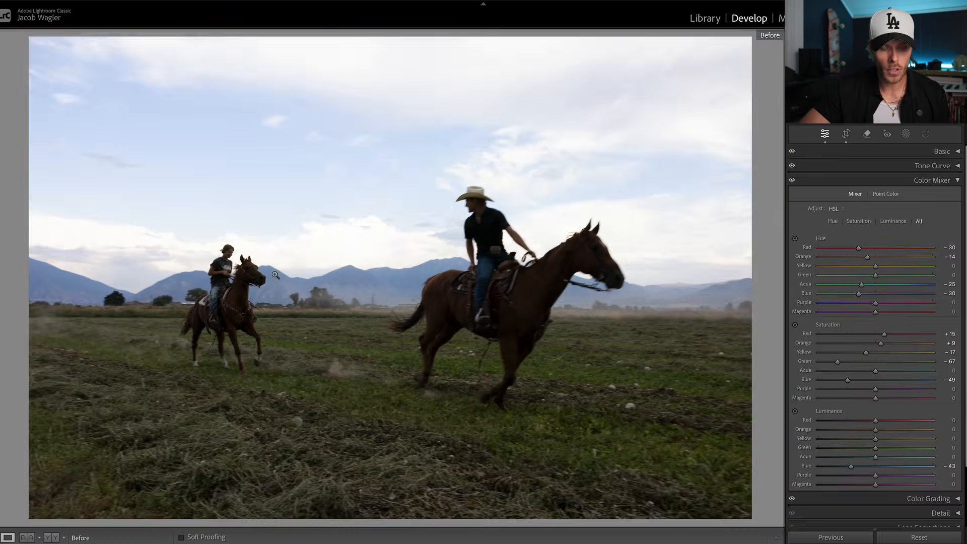
click(333, 279)
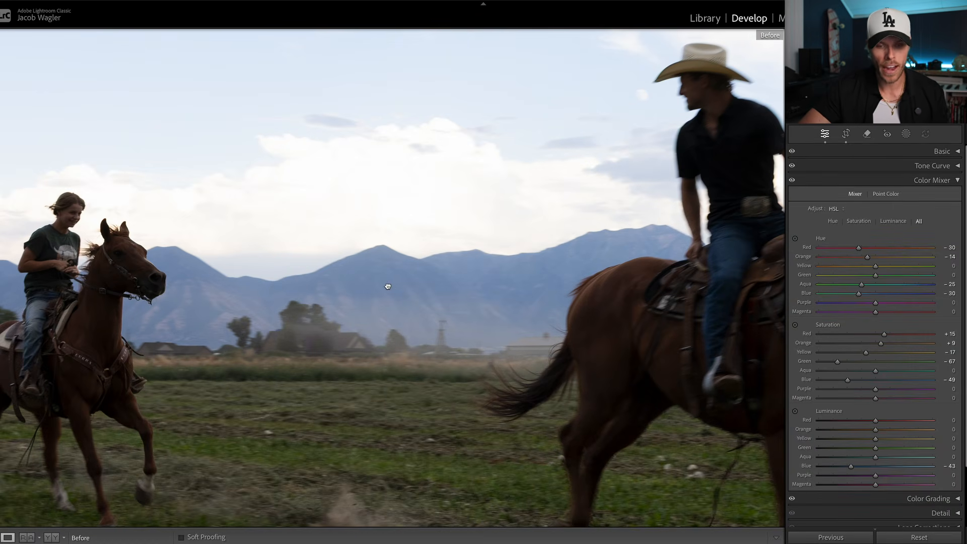
click(388, 285)
key(backslash)
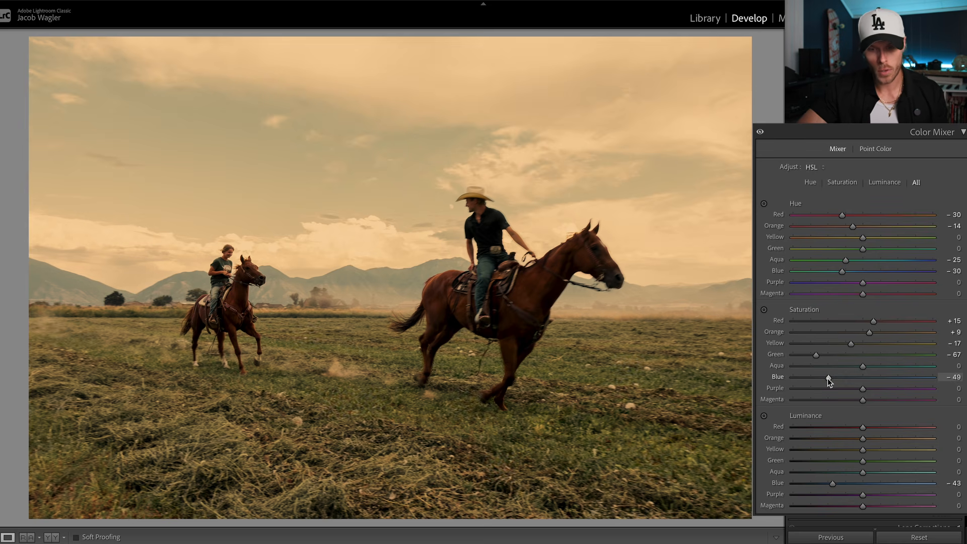
- Reset the blue saturation to 0 and check the mountains between the two riders up close
double_click(827, 379)
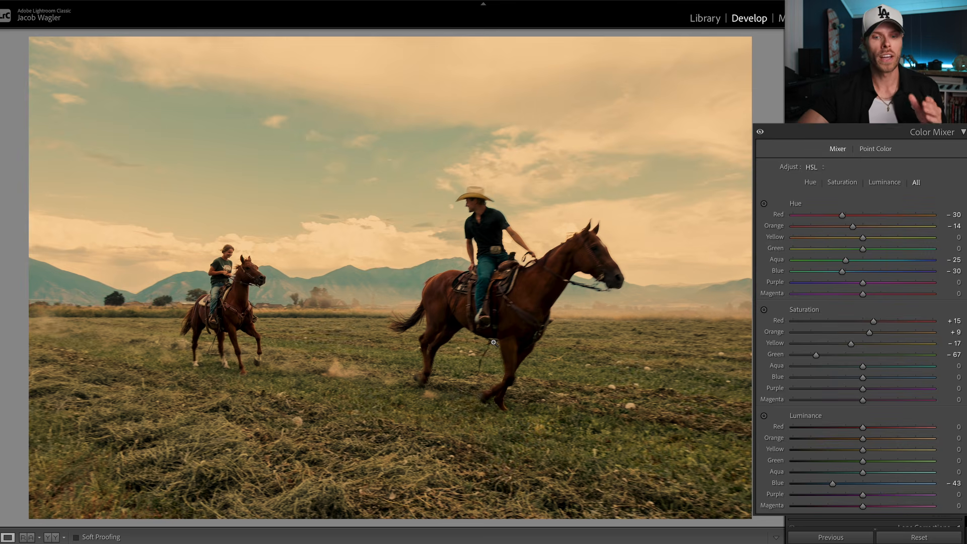
click(349, 282)
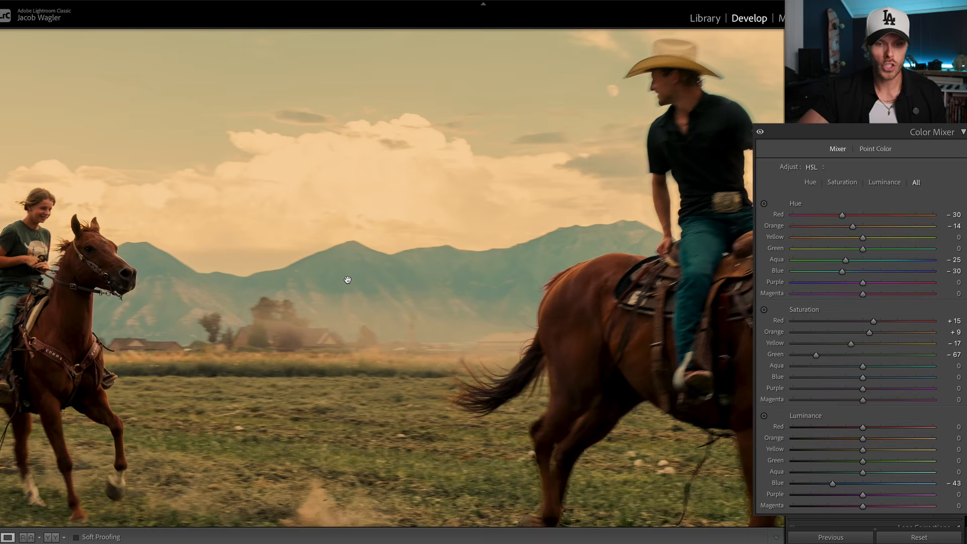
drag(348, 280, 398, 241)
click(374, 237)
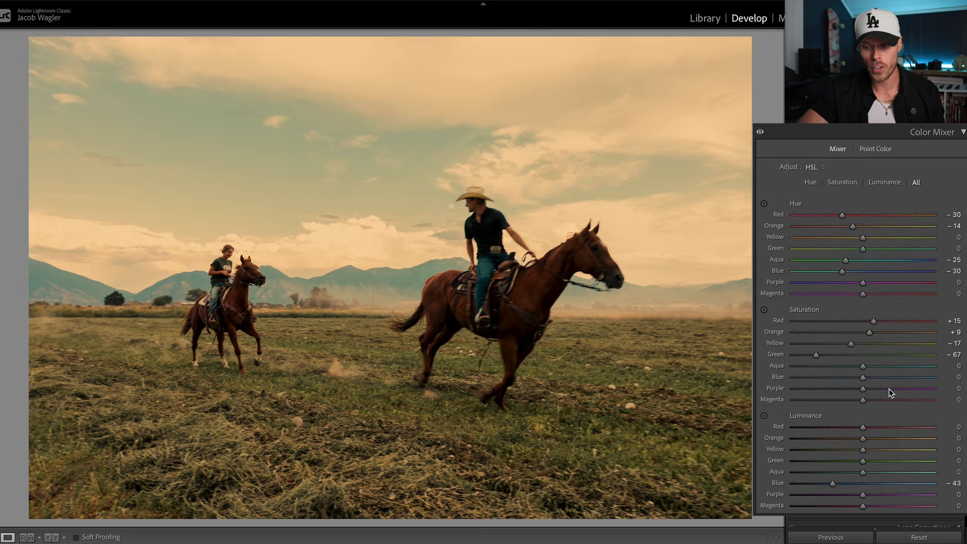
- Raise the blue saturation to +25 and check the effect on the mountains
drag(864, 377, 873, 378)
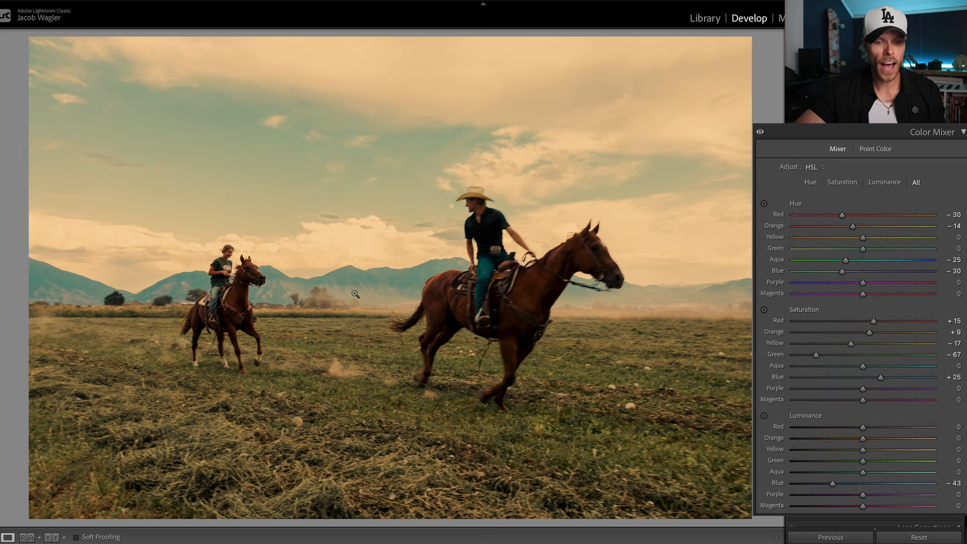
drag(357, 281, 403, 227)
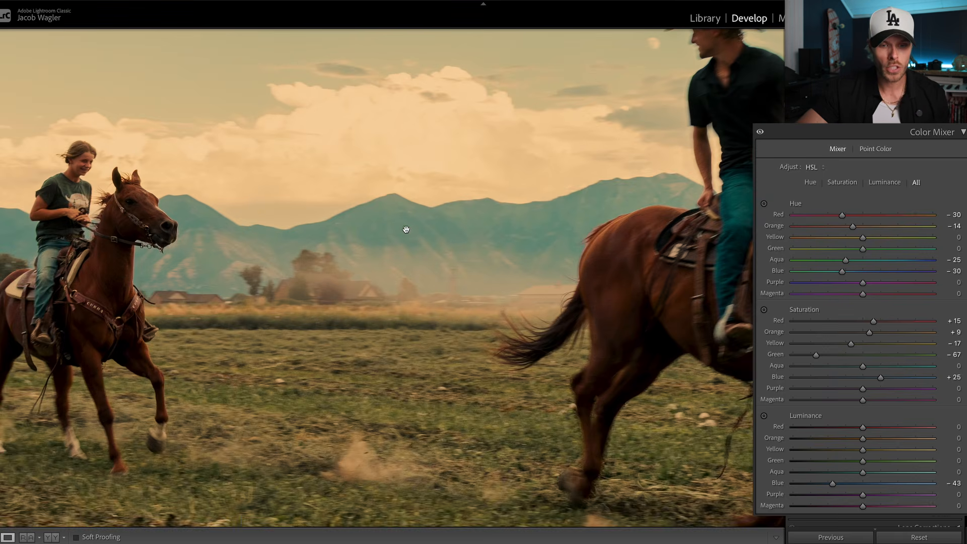
drag(371, 192, 393, 229)
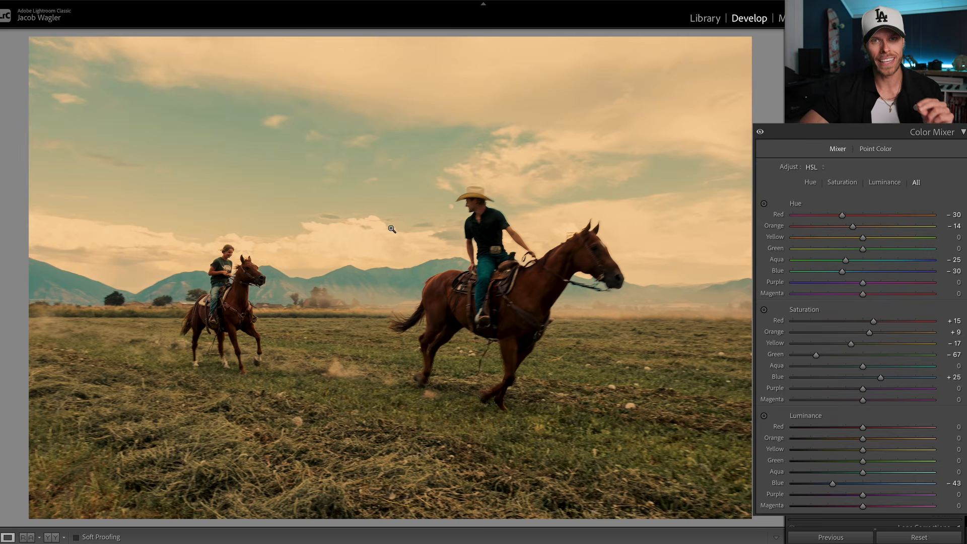
- Set the blue saturation to -32, inspect the grass up close, and darken the blue luminance to -60
drag(866, 378, 838, 378)
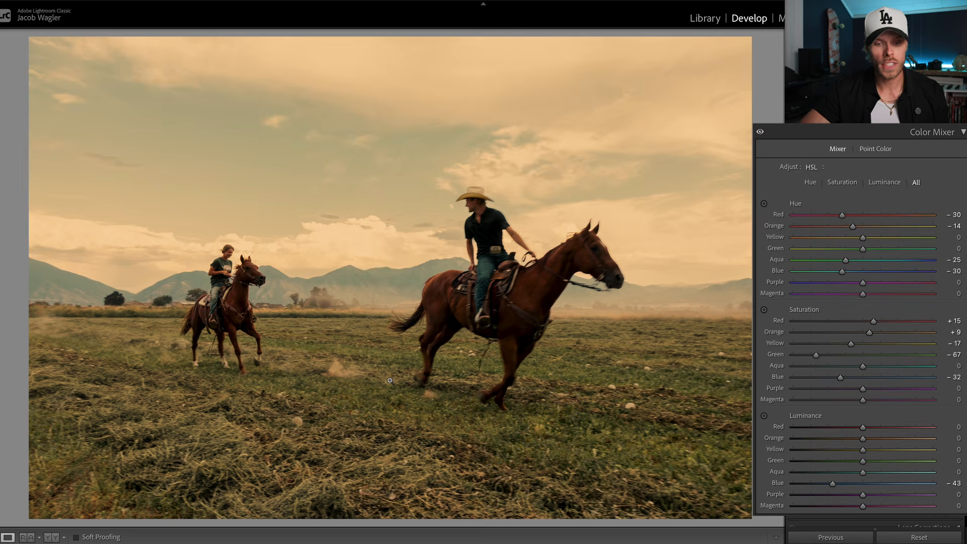
click(404, 393)
drag(403, 392, 332, 304)
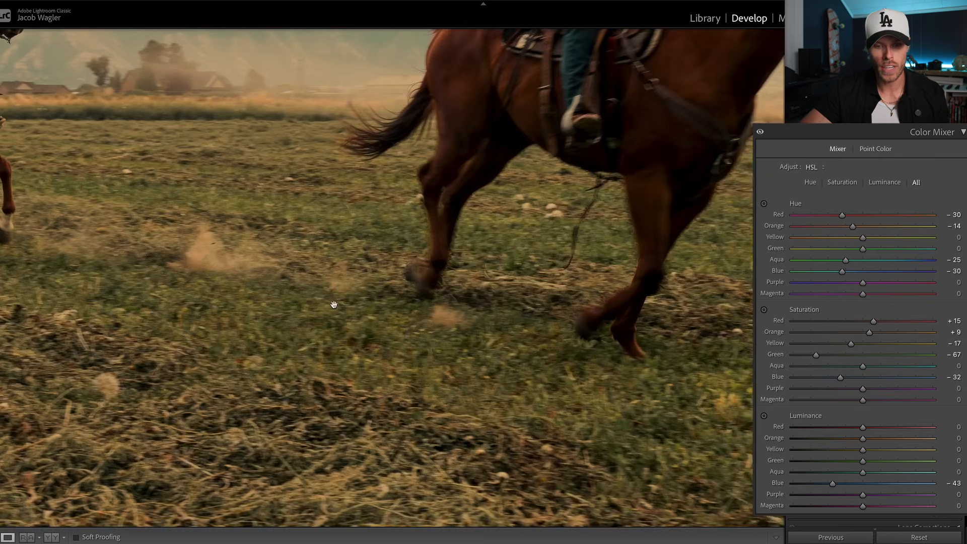
drag(408, 286, 349, 285)
click(348, 285)
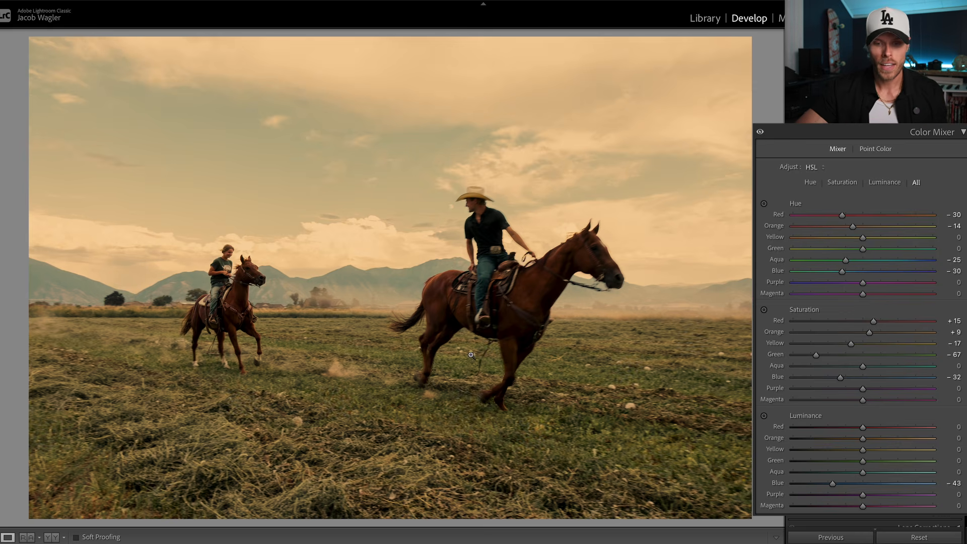
click(437, 427)
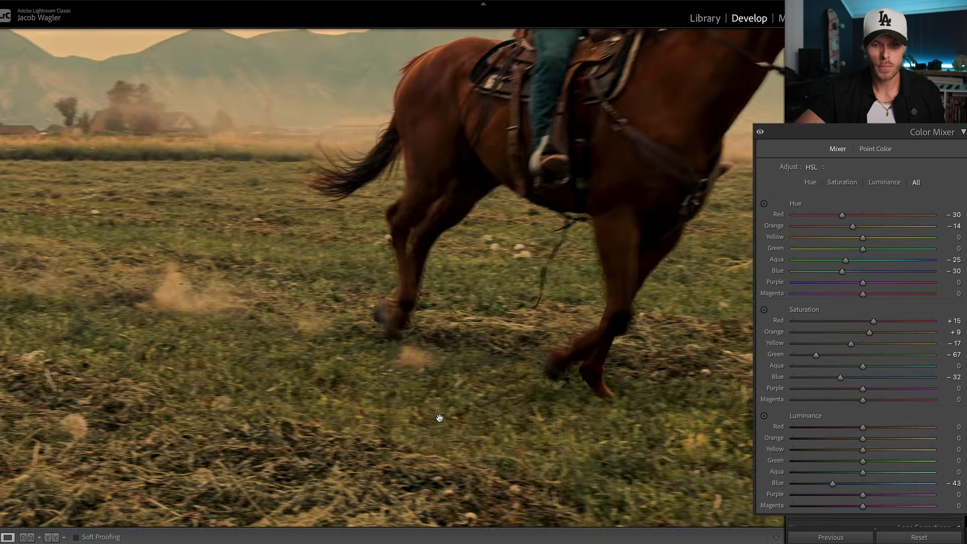
click(439, 418)
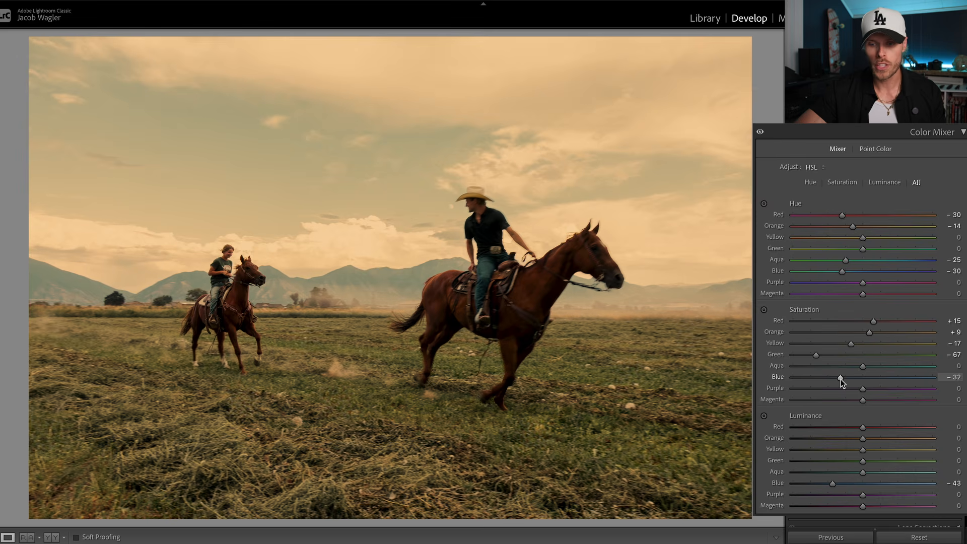
drag(833, 484, 820, 484)
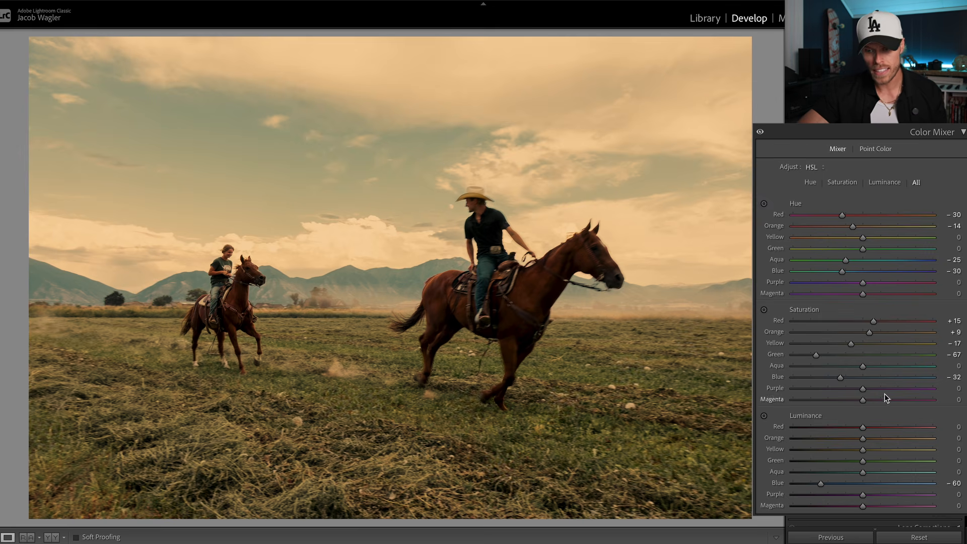
- Try the blue saturation at 0 with the darkened blues, and undo that change
drag(841, 378, 877, 380)
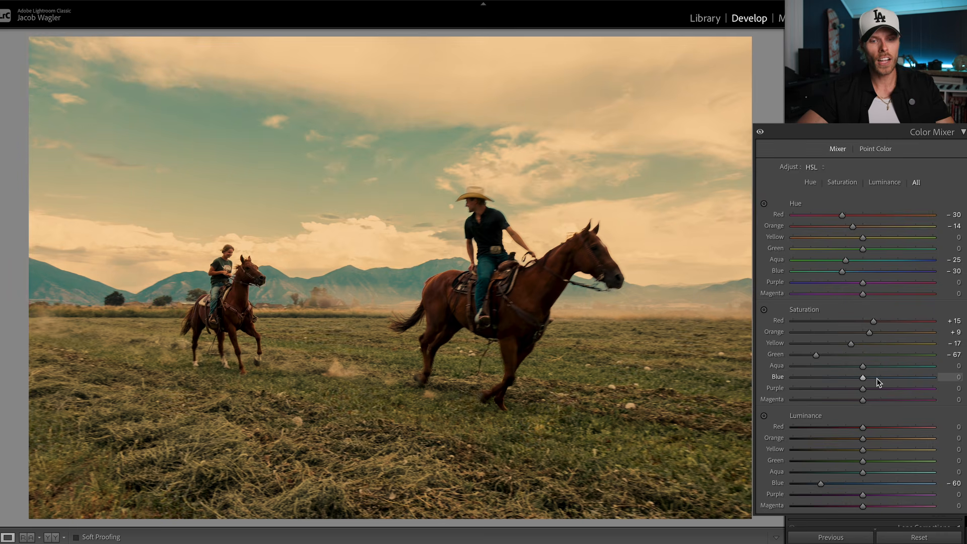
key(ctrl+z)
key(ctrl+z)
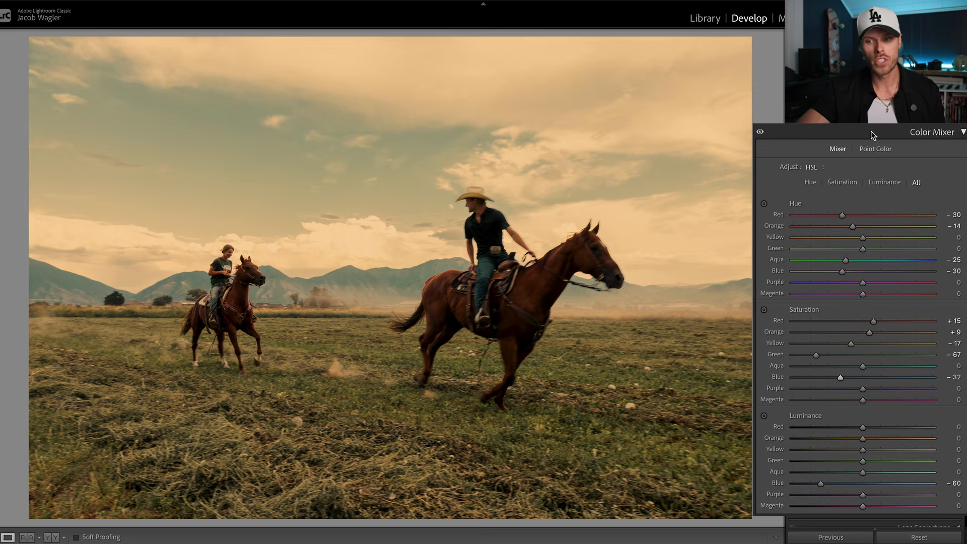
- Create a subject mask over both riders and horses, with exposure at 0.22 and shadows at 13
click(906, 134)
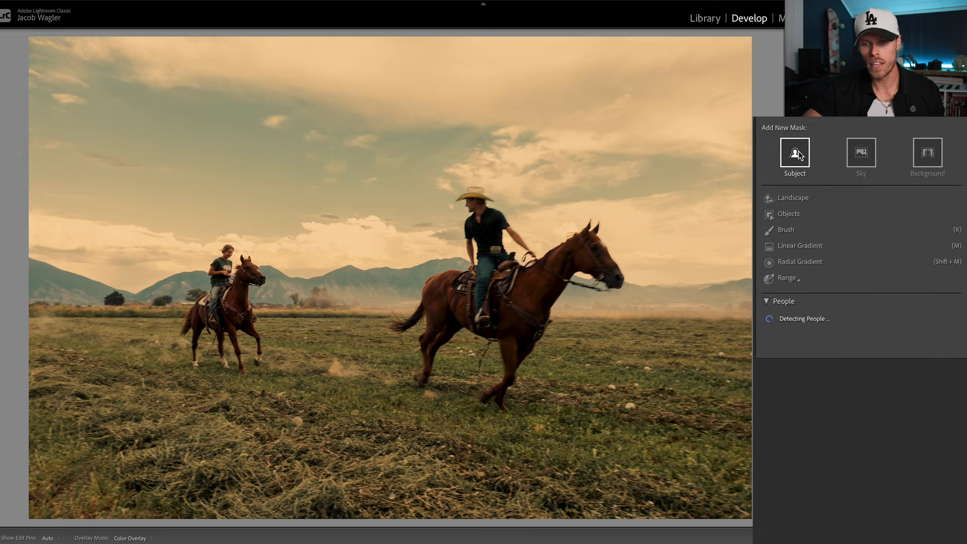
click(799, 151)
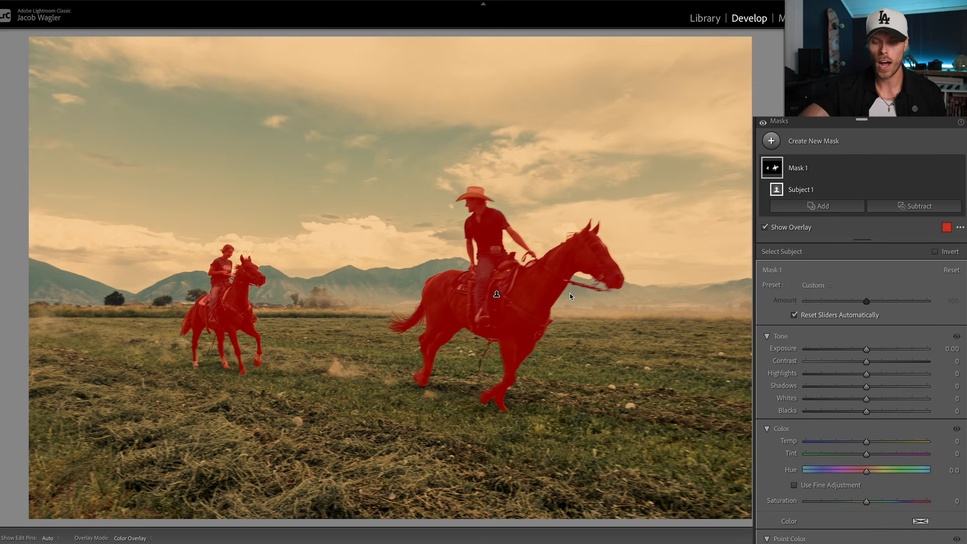
drag(866, 350, 870, 353)
drag(866, 386, 872, 386)
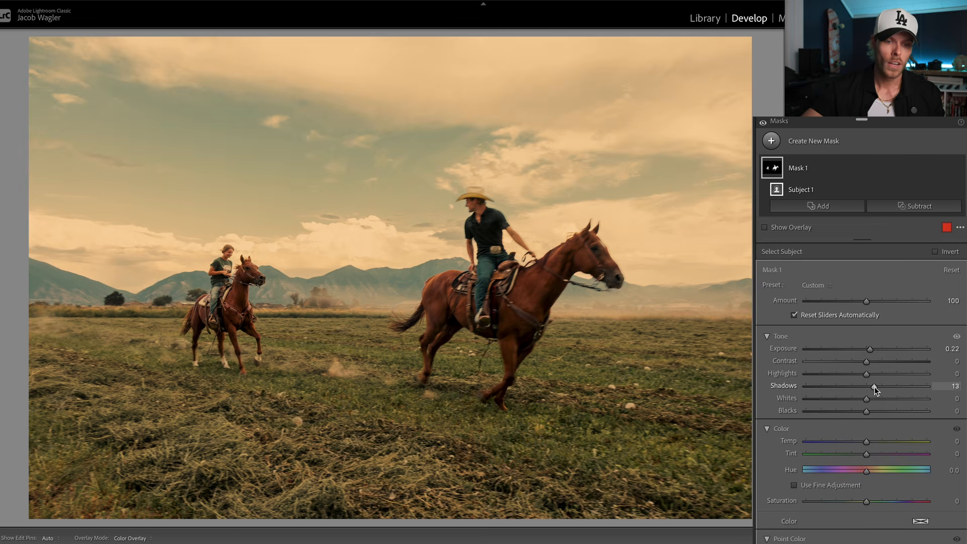
- Inspect the masked riders and horses, the background mountains and the foreground grass up close
click(180, 263)
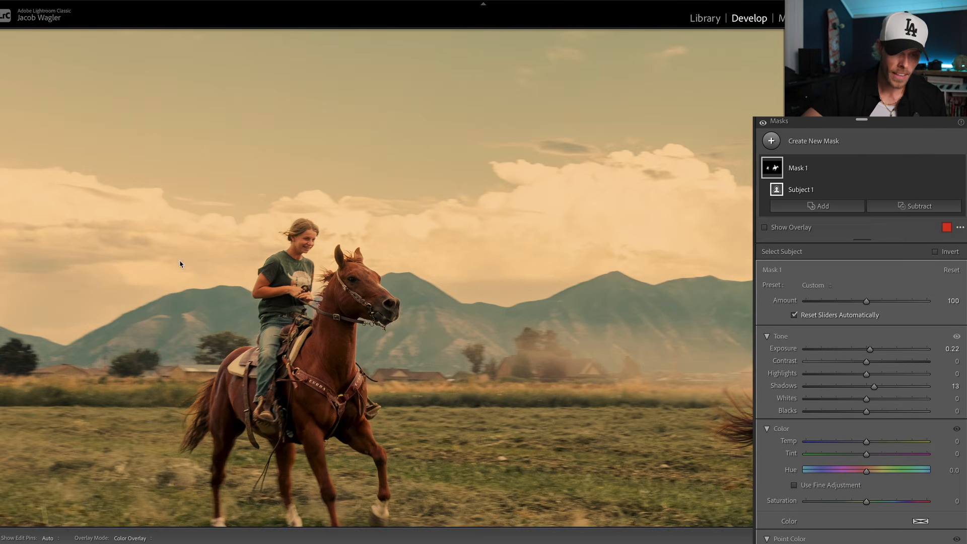
drag(330, 439, 407, 317)
click(406, 315)
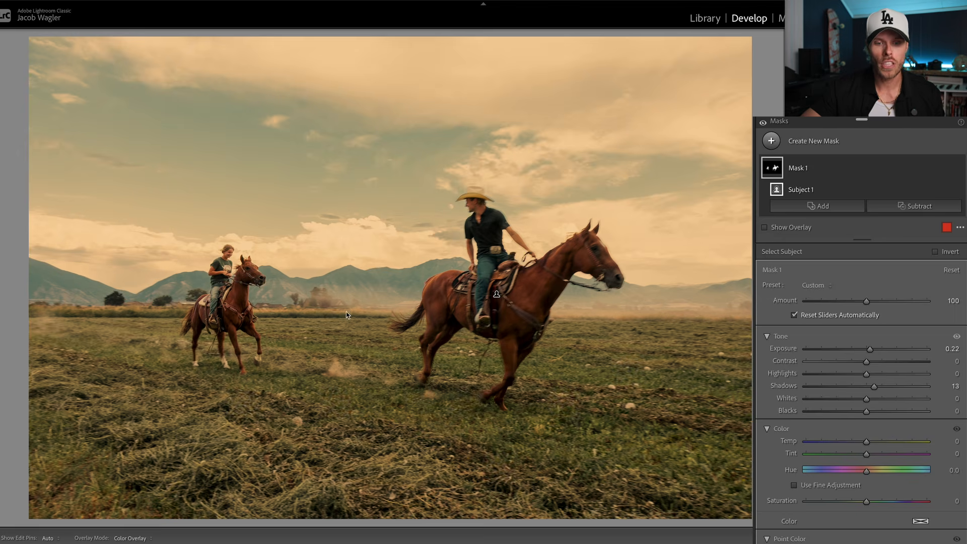
click(378, 295)
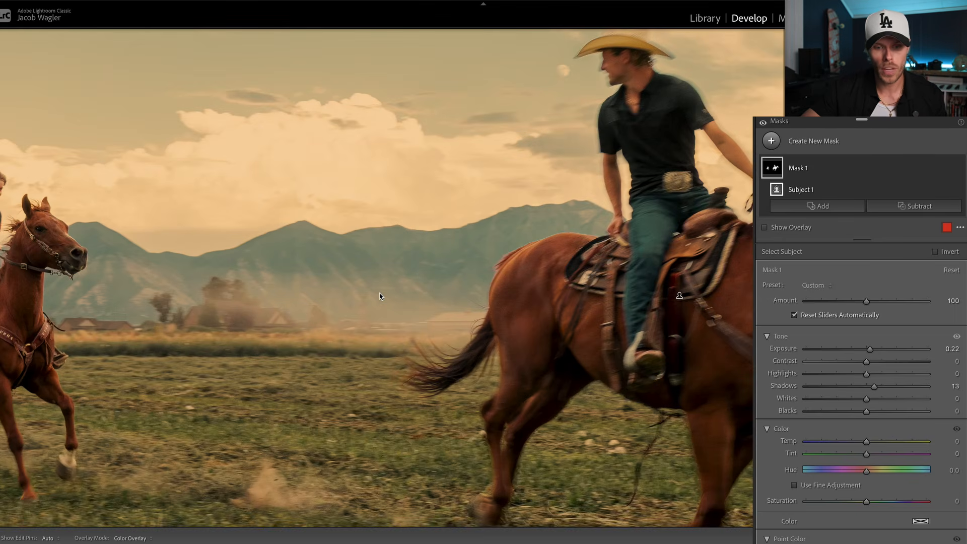
drag(379, 276, 407, 275)
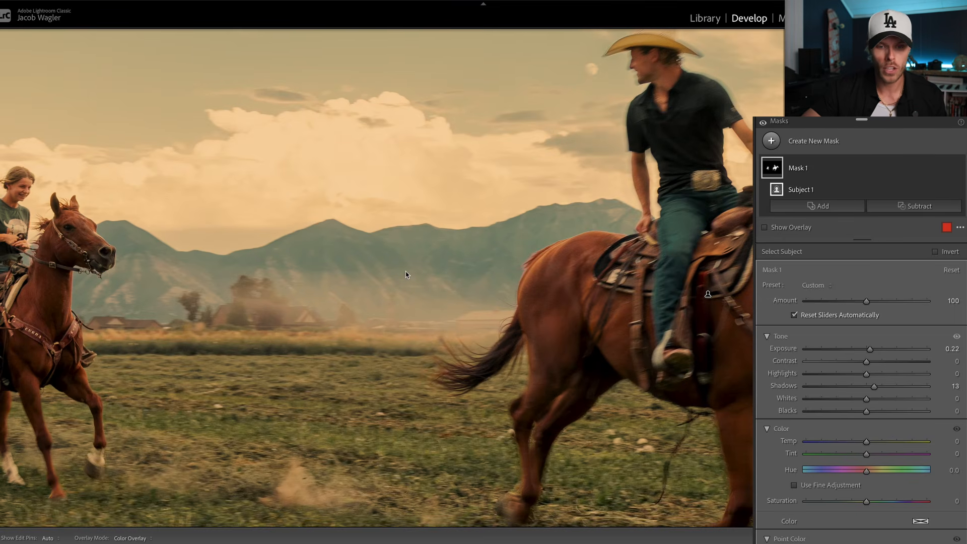
click(336, 280)
click(399, 466)
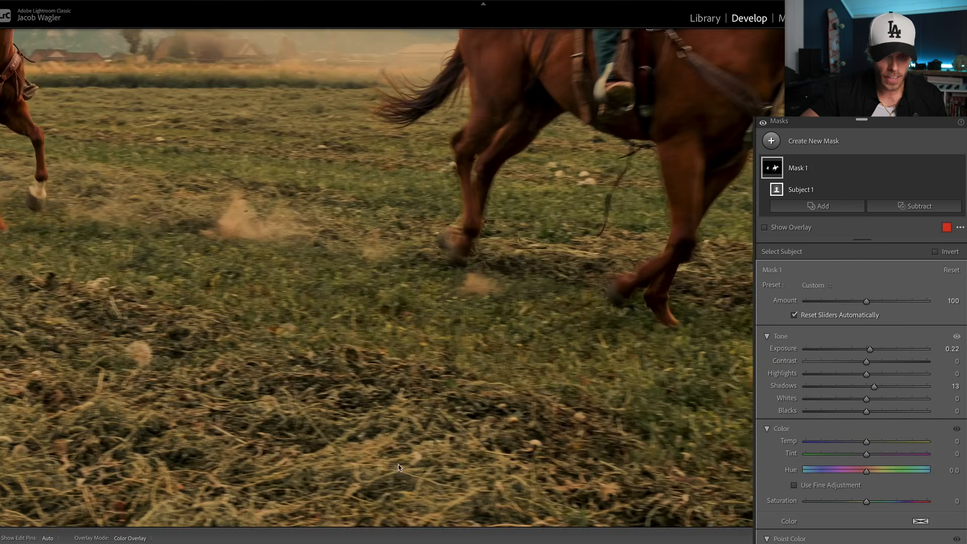
drag(358, 459, 383, 398)
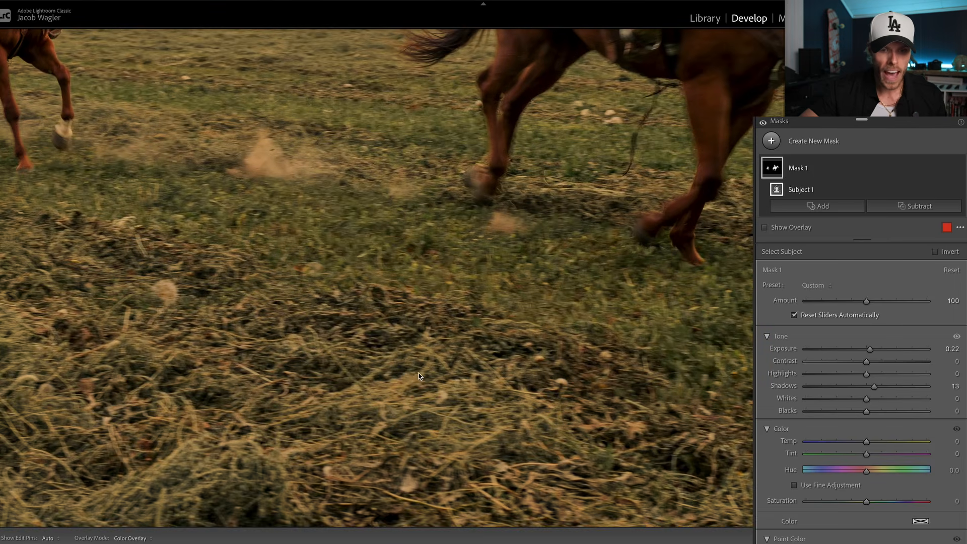
click(383, 398)
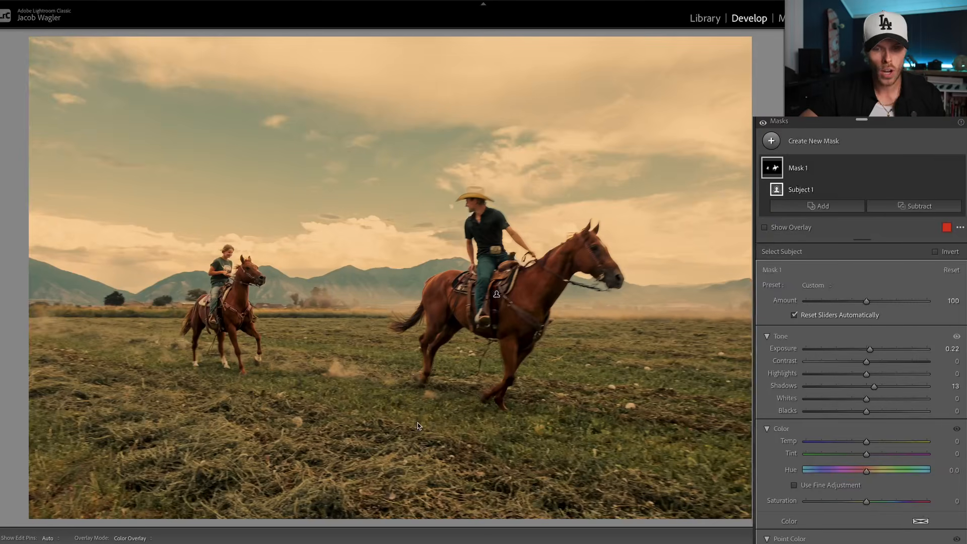
- Set the rider mask's exposure to 0.31 and blacks to -5, and compare the photo with the mask hidden and shown
click(243, 309)
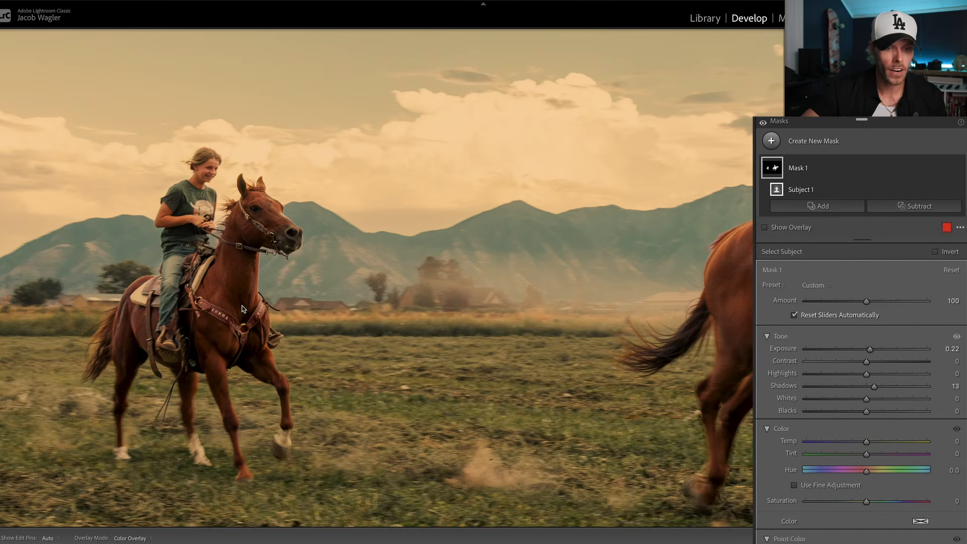
click(242, 309)
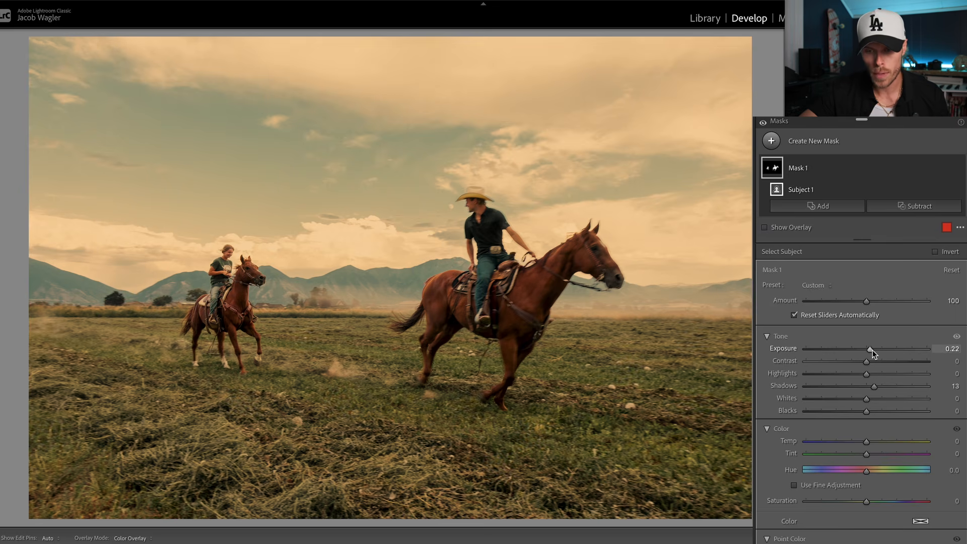
drag(872, 349, 875, 350)
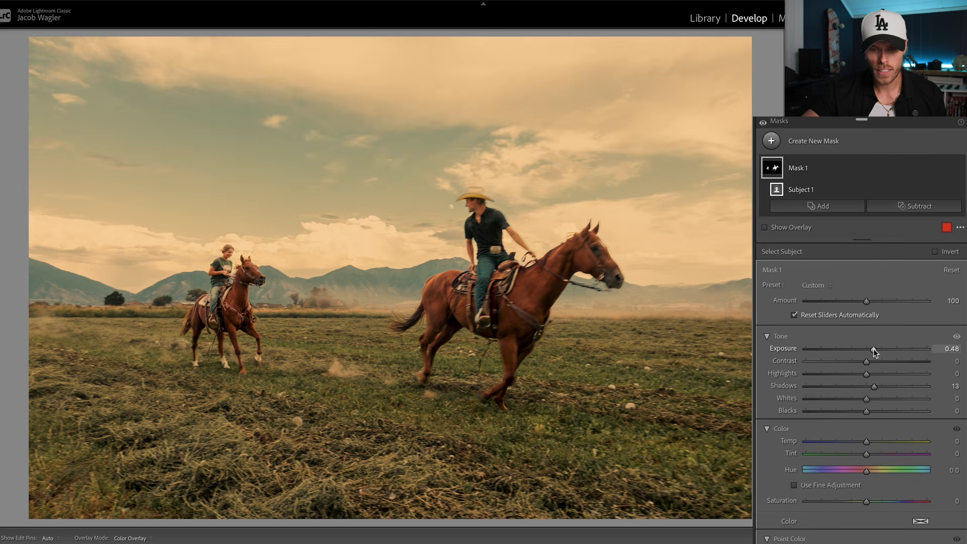
drag(874, 348, 872, 349)
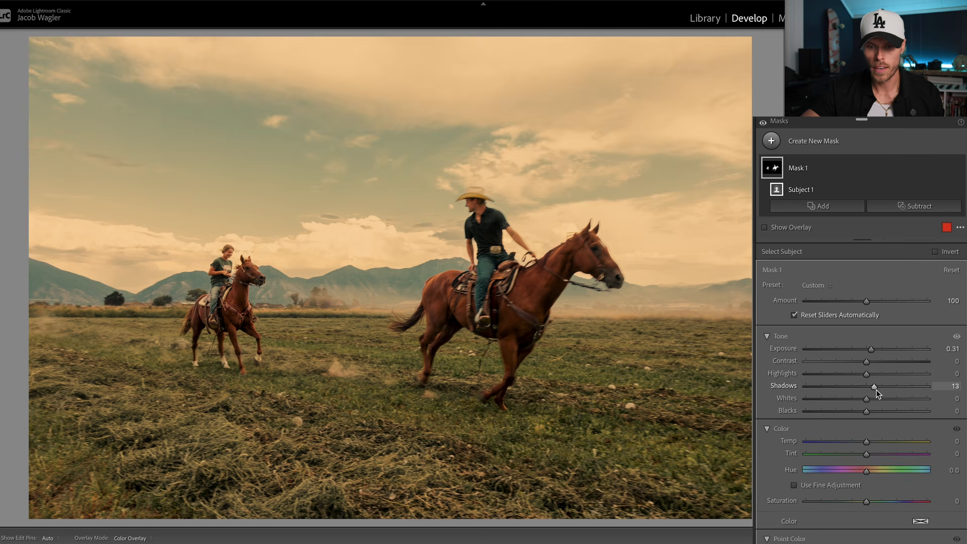
drag(875, 389, 863, 413)
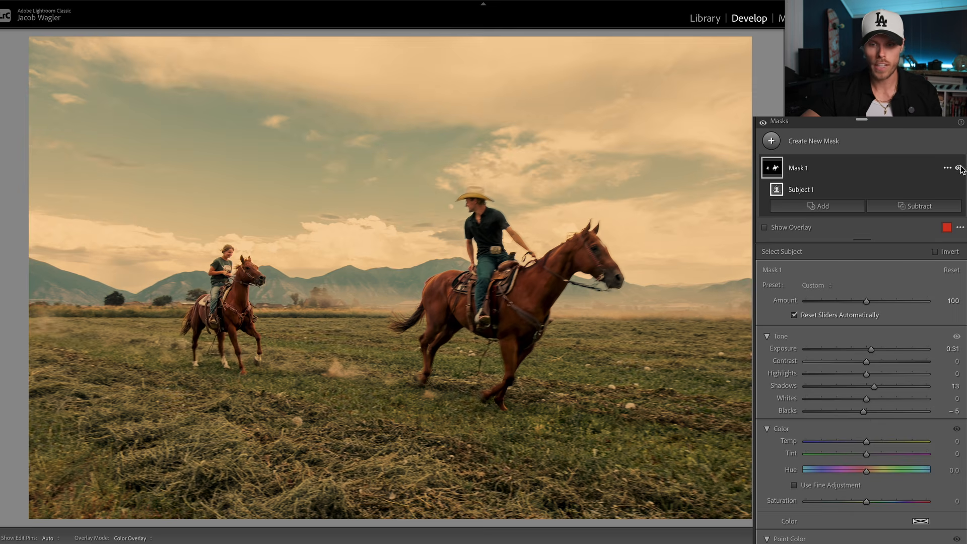
click(958, 168)
click(959, 168)
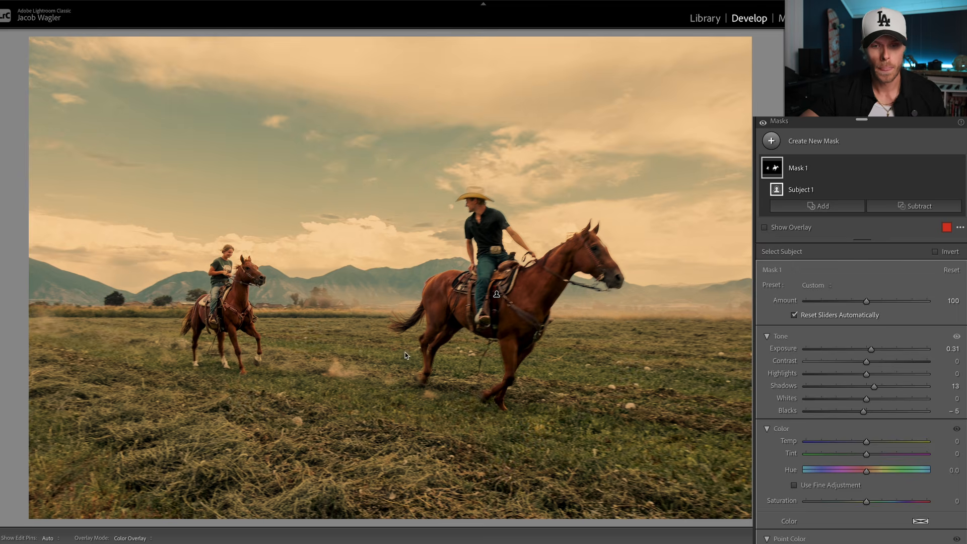
- Try highlights at 44 and whites at 35 on the rider mask, inspect the rear rider, and reset both values
click(210, 288)
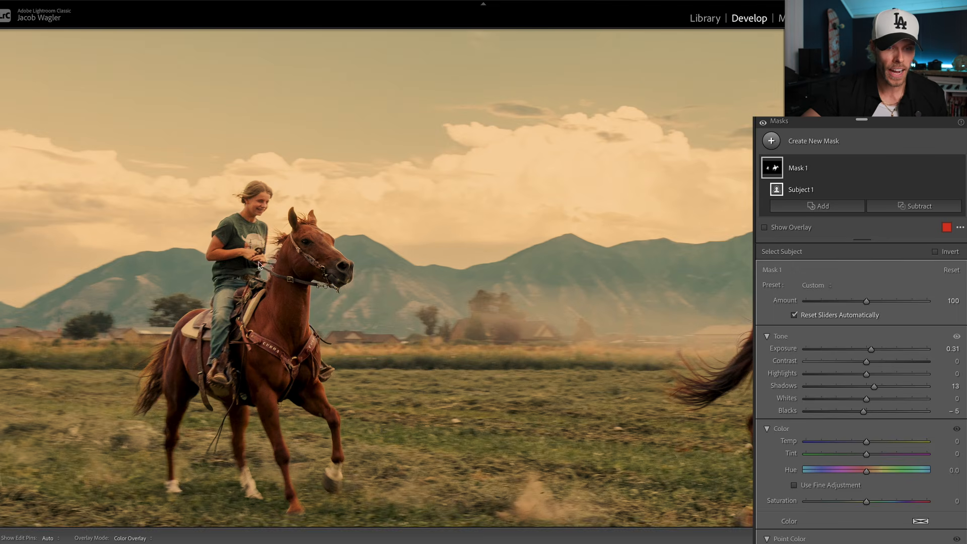
drag(225, 279, 291, 260)
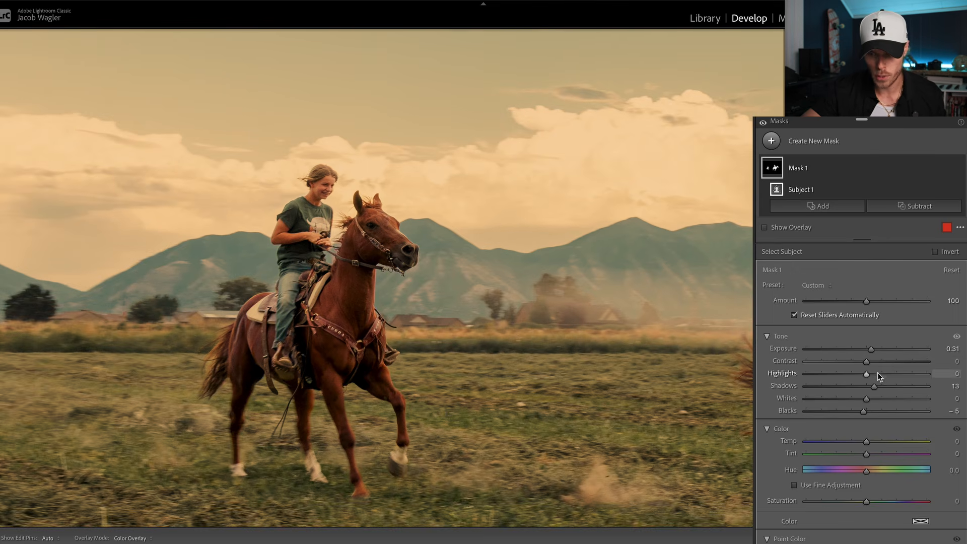
drag(867, 374, 888, 400)
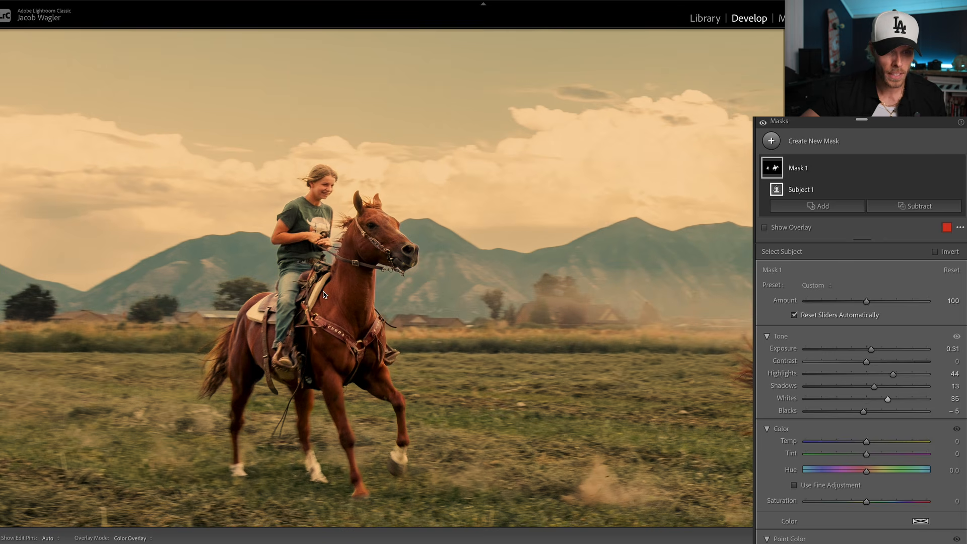
drag(382, 221, 447, 217)
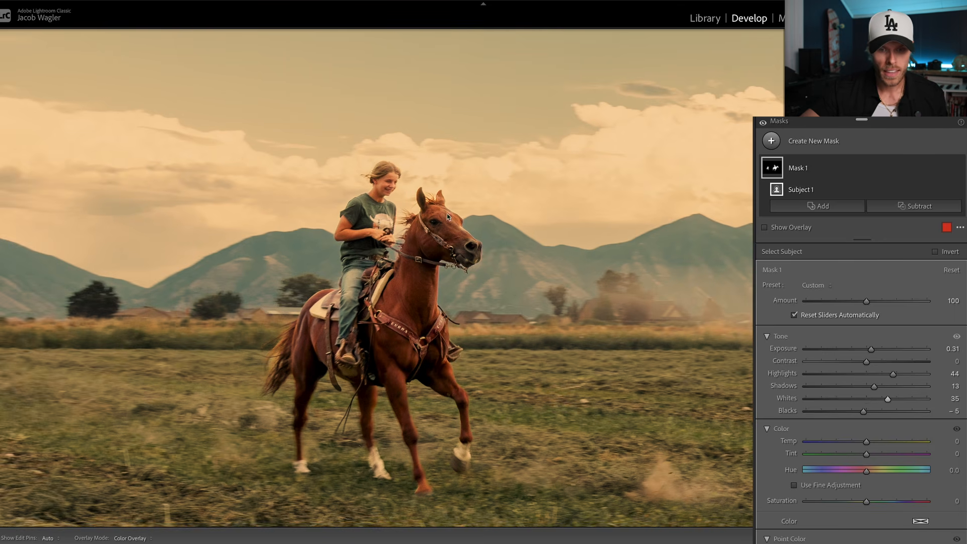
click(405, 240)
click(361, 257)
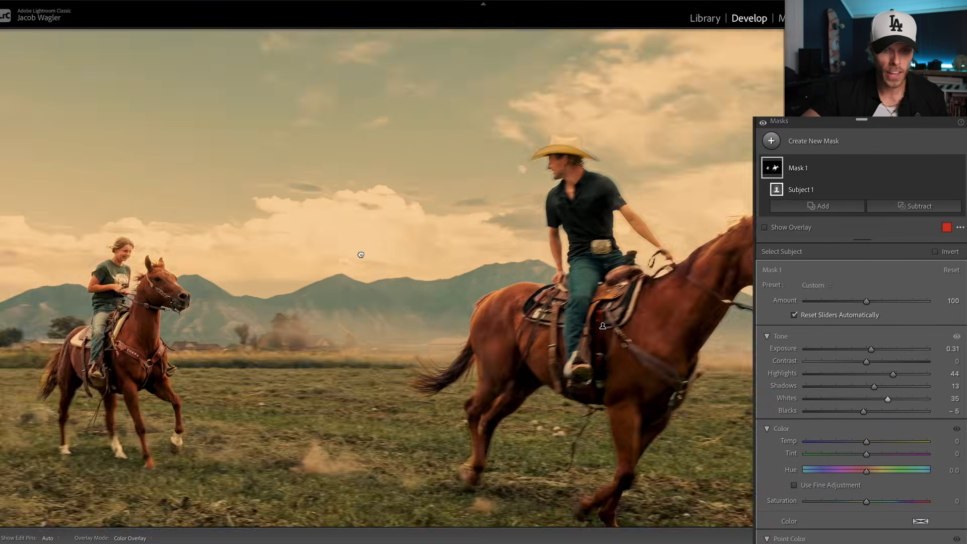
click(361, 256)
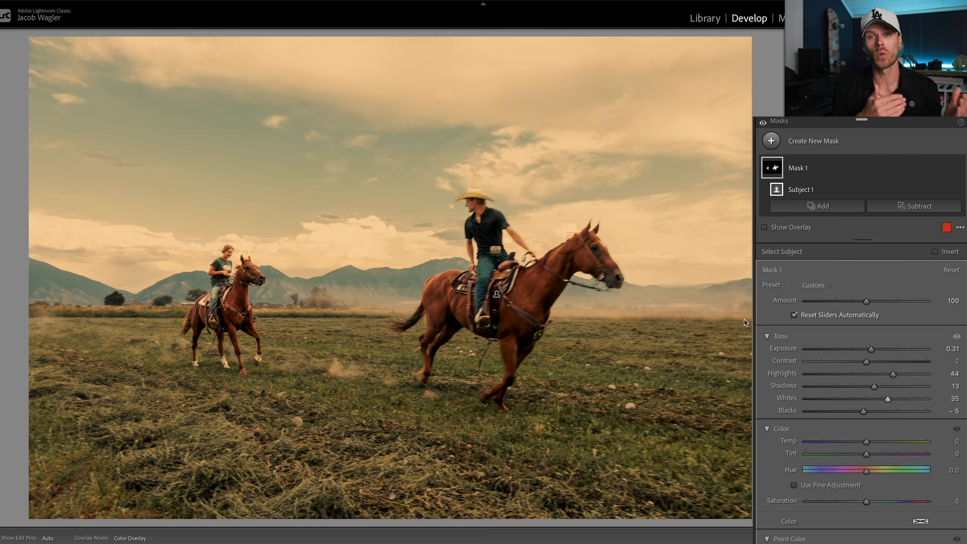
drag(888, 373, 889, 375)
double_click(888, 374)
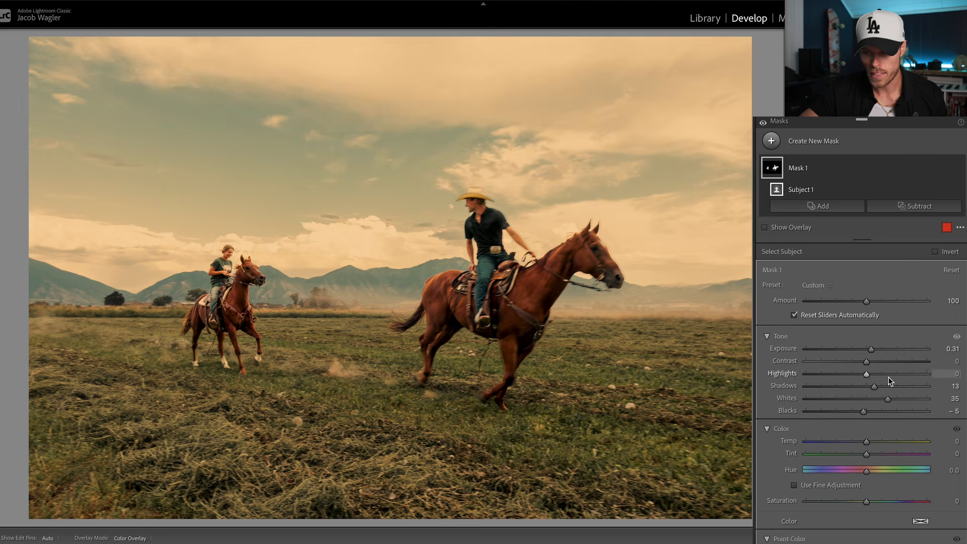
double_click(886, 398)
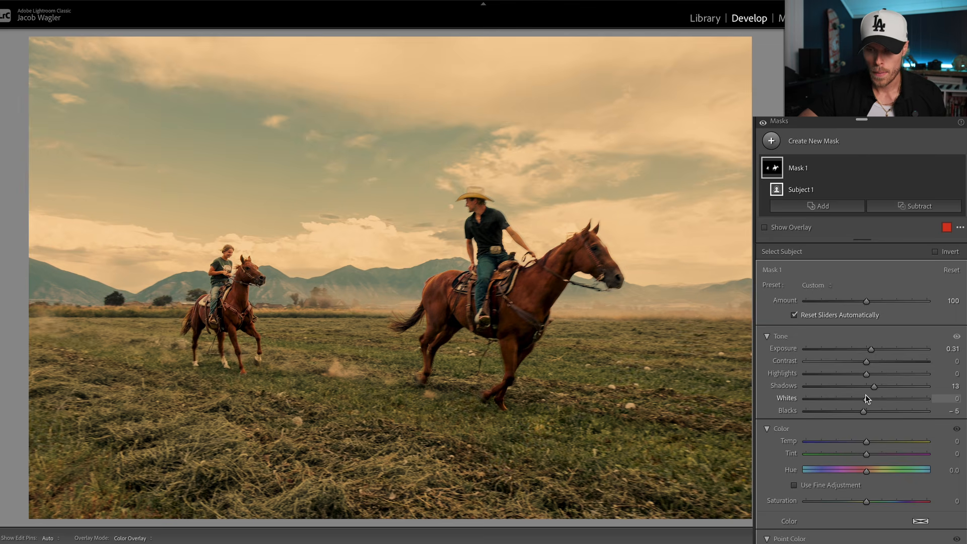
- Darken the rider mask's blacks to -9, inspect the rear rider up close, and compare the photo with the mask hidden and shown
drag(865, 409, 862, 412)
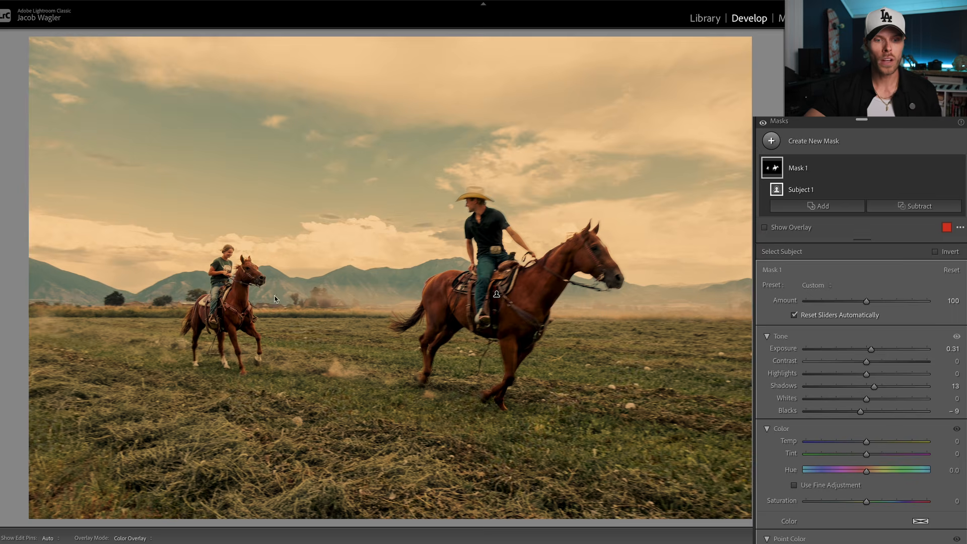
click(220, 293)
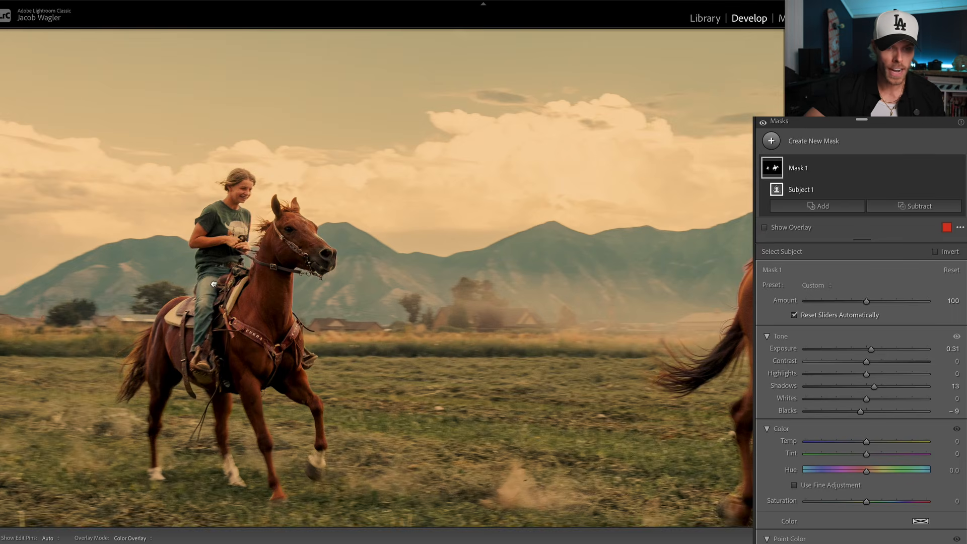
drag(213, 284, 329, 251)
click(382, 288)
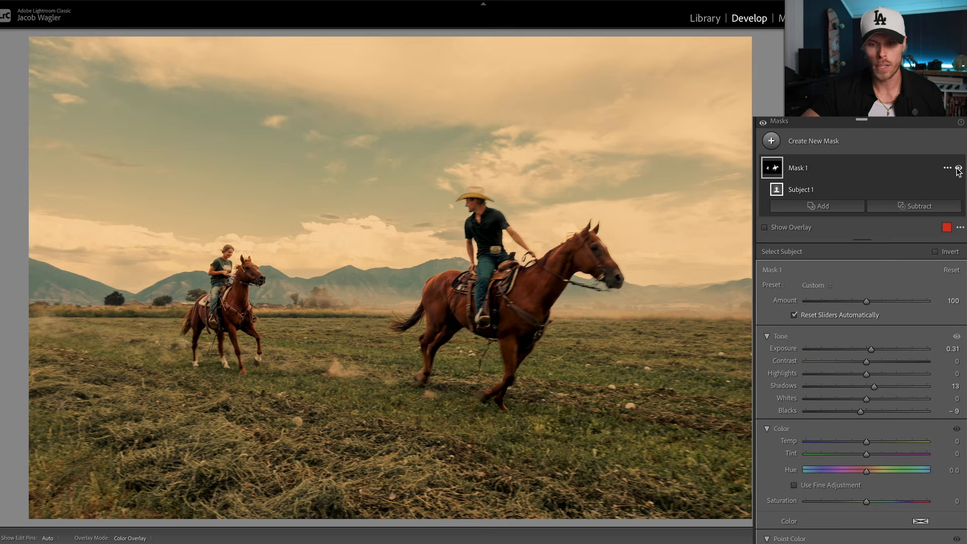
click(958, 167)
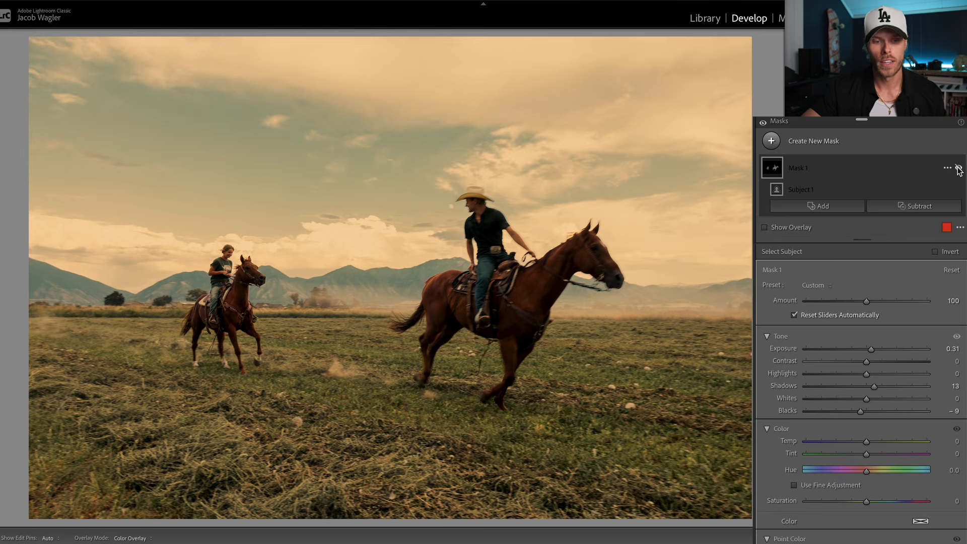
click(958, 168)
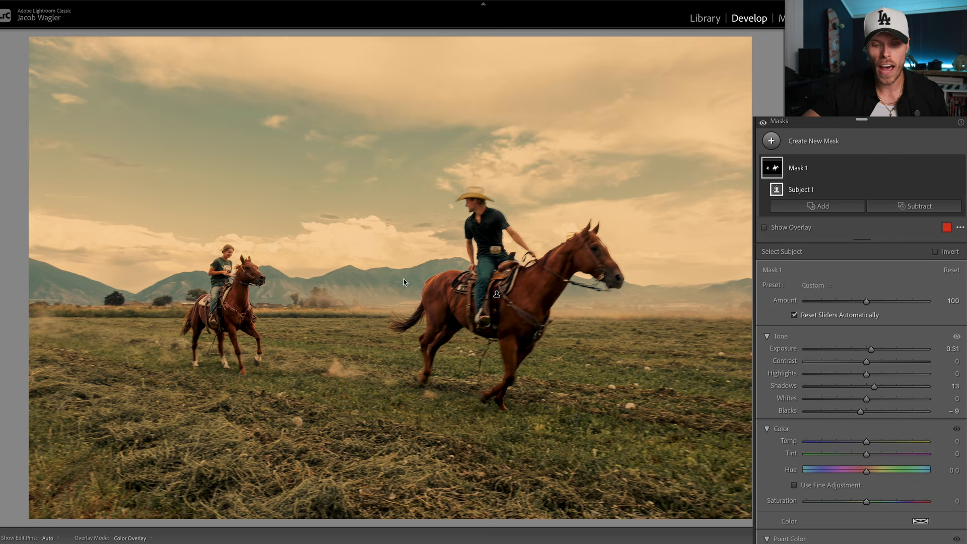
- Create a slanted linear gradient mask over the foreground grass, with exposure at -0.83 and blacks at -32
click(821, 206)
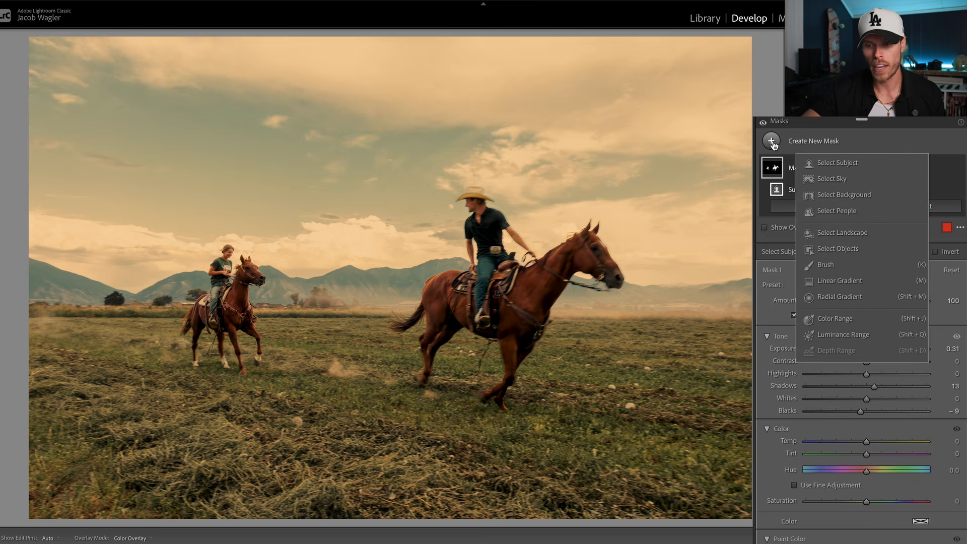
click(838, 279)
drag(215, 512, 255, 166)
drag(235, 340, 218, 457)
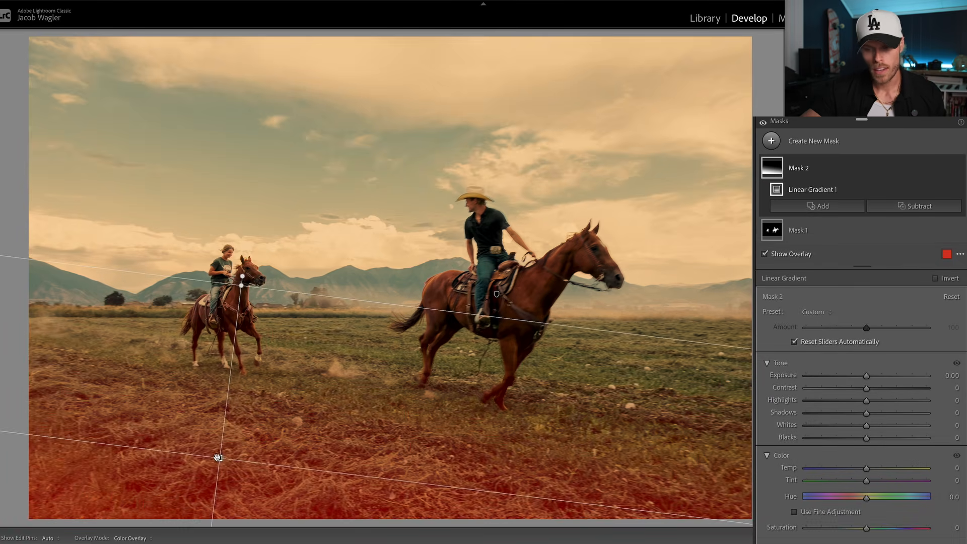
key(o)
drag(866, 376, 854, 376)
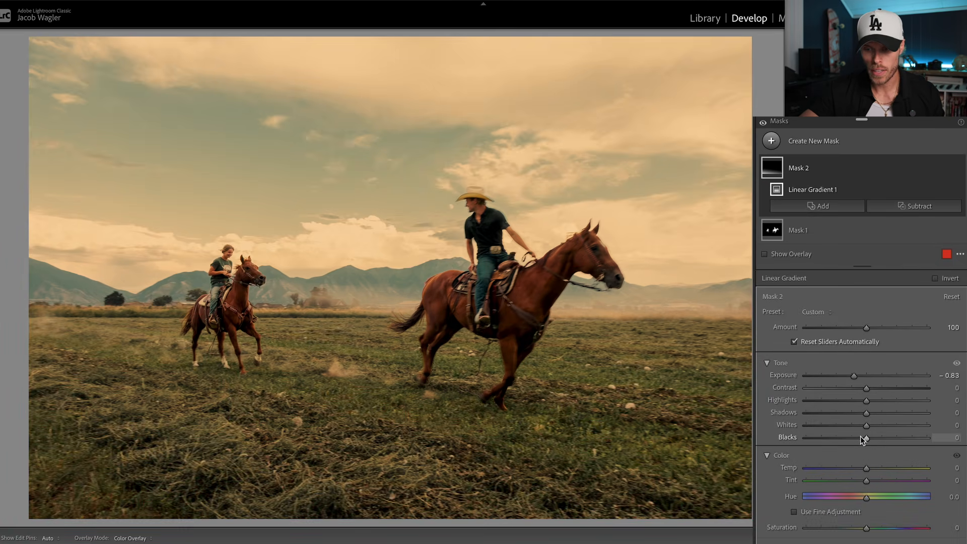
drag(867, 438, 847, 440)
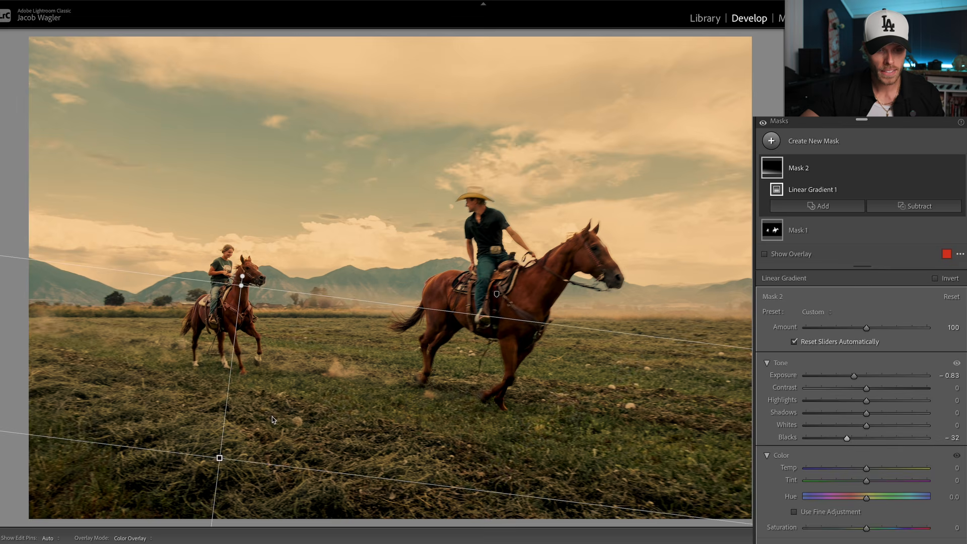
- Shift the foreground gradient lower in the photo and set its saturation to -45
drag(220, 458, 194, 509)
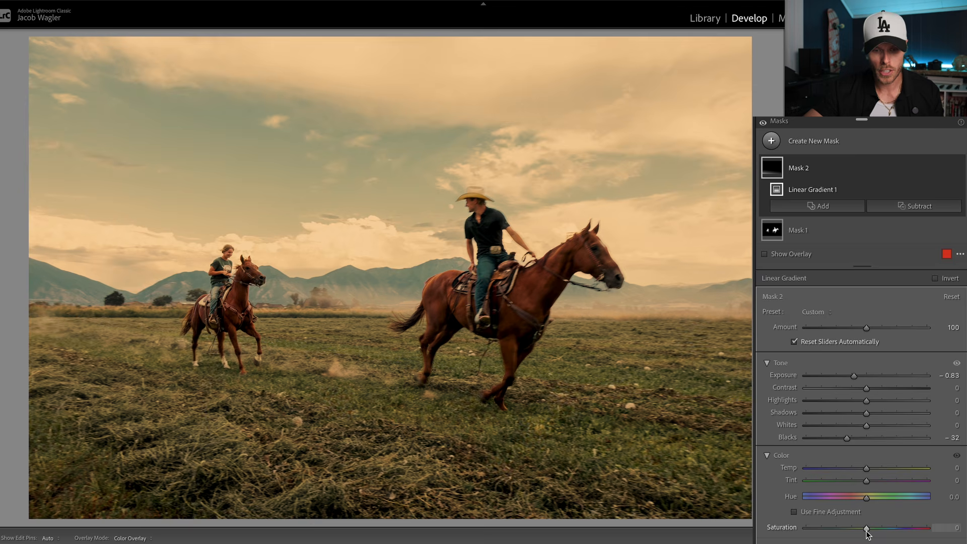
drag(860, 533, 841, 531)
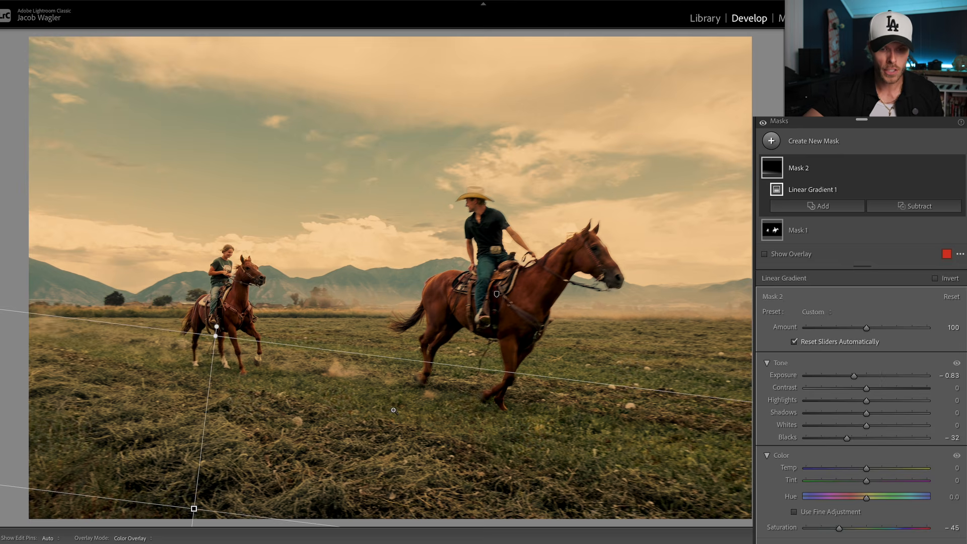
key(z)
key(z)
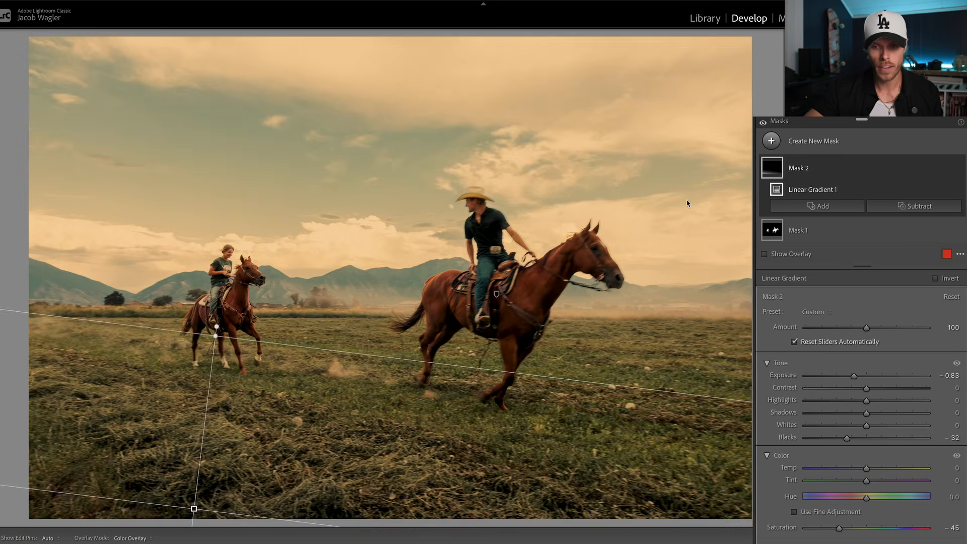
- Create another linear gradient mask fading down from the upper right part of the sky, and adjust its placement
click(771, 141)
click(840, 281)
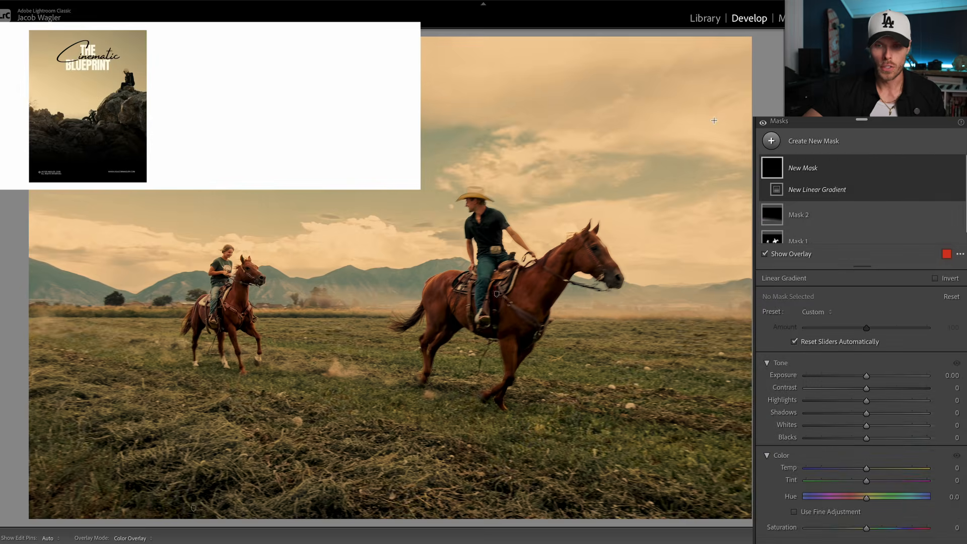
drag(709, 76, 654, 385)
drag(680, 229, 666, 94)
- Darken the sky gradient with exposure at -2.09, shadows at -30, whites at -41 and blacks at -56, and reposition it
drag(867, 375, 851, 375)
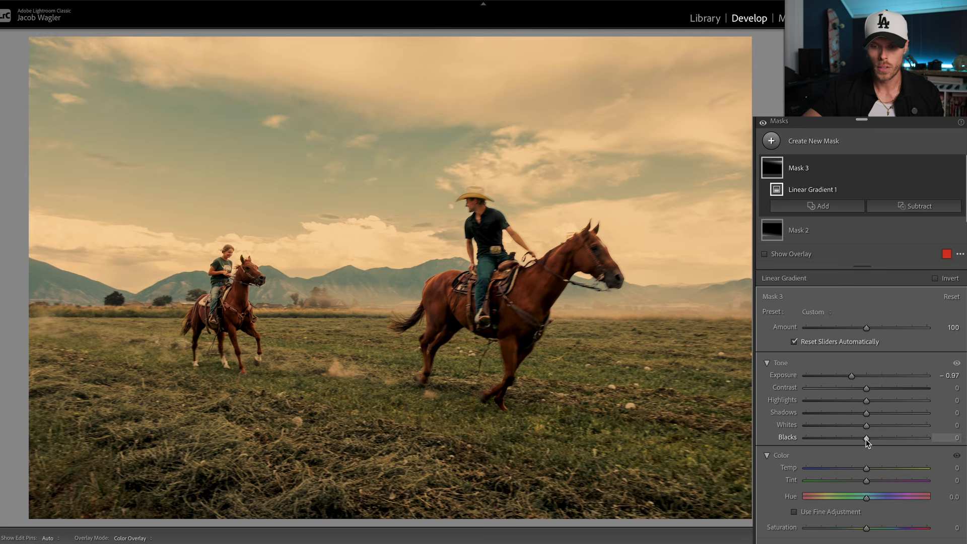
drag(865, 438, 833, 437)
drag(850, 376, 834, 377)
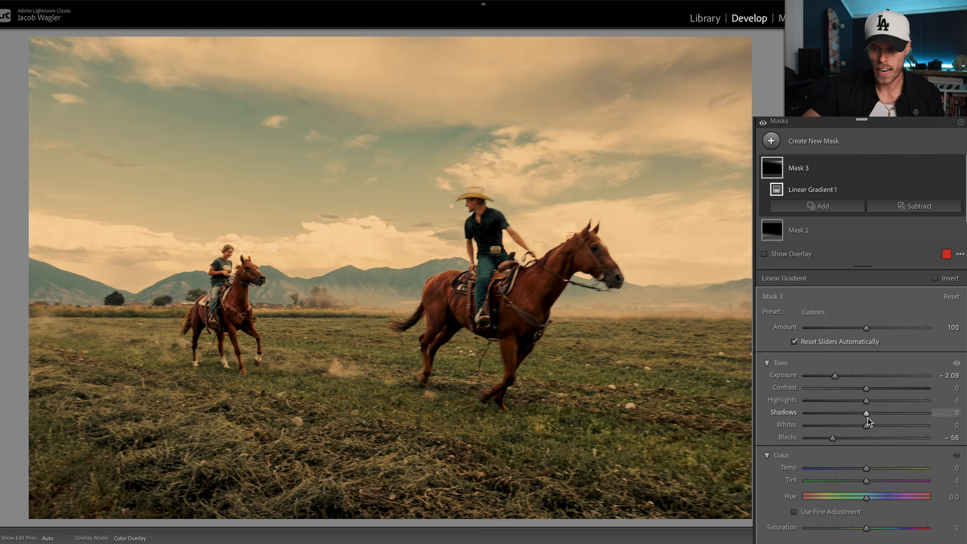
mouse_move(853, 425)
mouse_down()
mouse_move(839, 425)
mouse_move(842, 412)
mouse_up()
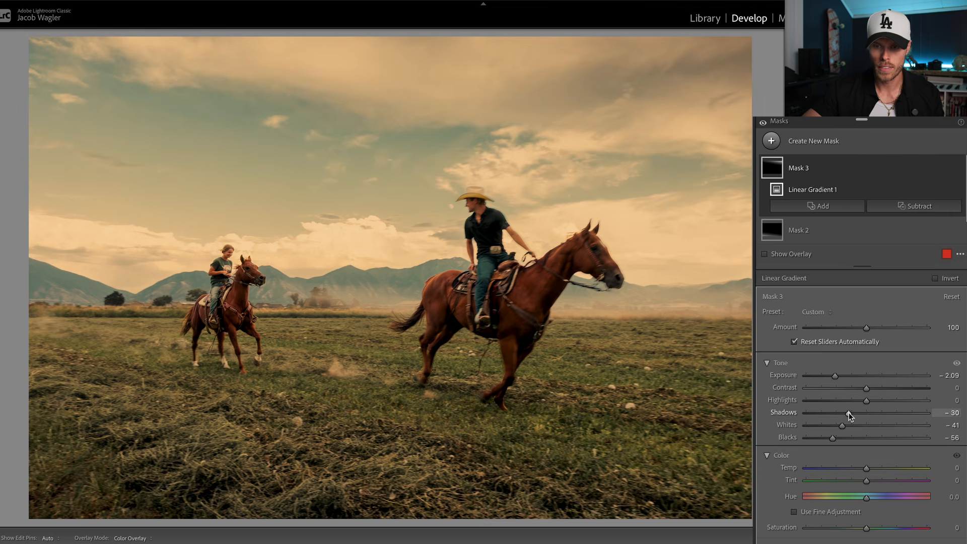
mouse_move(638, 234)
mouse_down()
mouse_move(626, 261)
mouse_move(626, 243)
mouse_up()
drag(662, 88, 628, 93)
- Set the whole photo's blue saturation to -52, and compare the photo with all masks hidden and shown
key(shift+w)
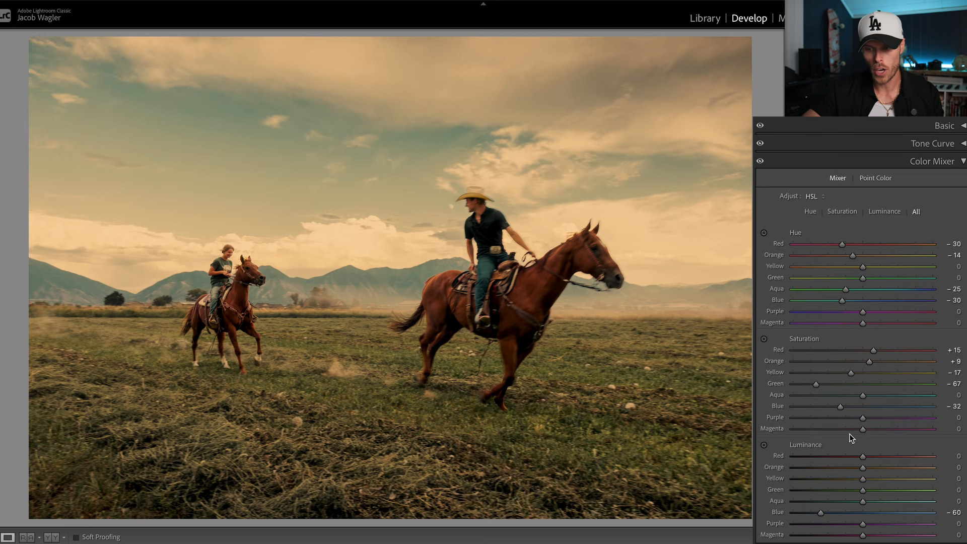
drag(839, 406, 824, 406)
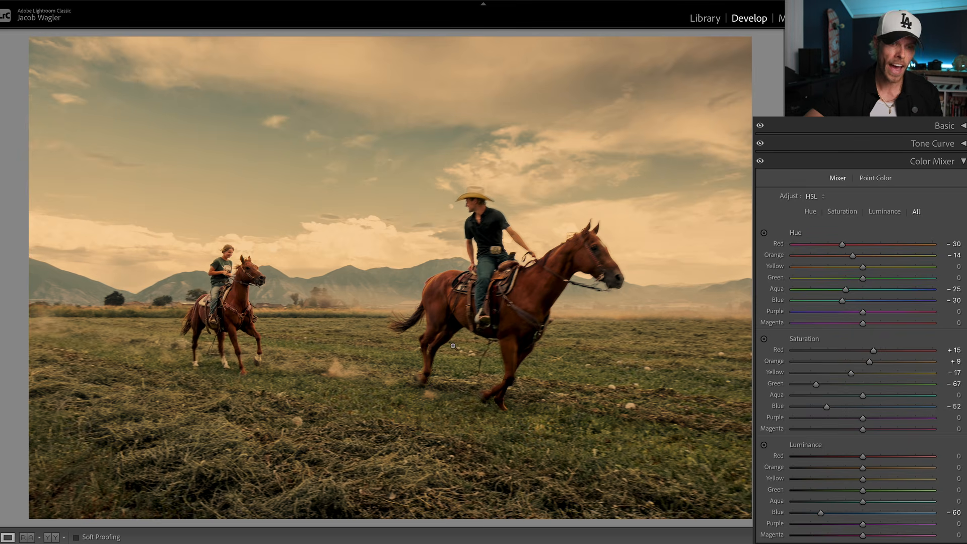
key(shift+w)
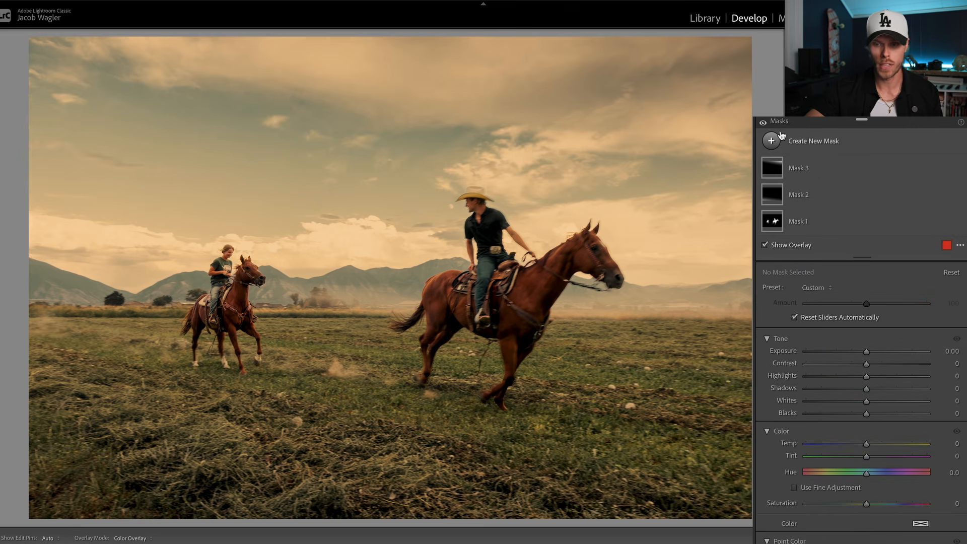
click(764, 123)
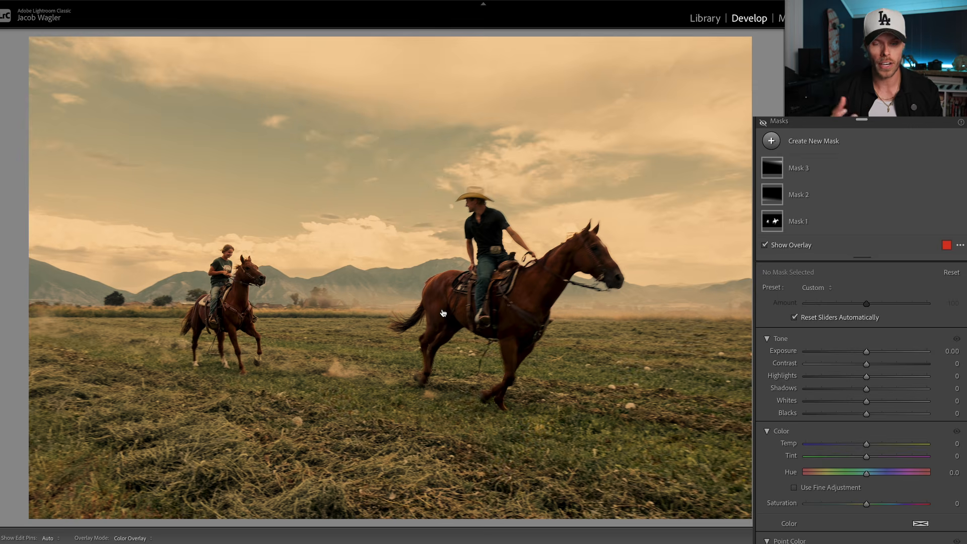
drag(443, 311, 443, 311)
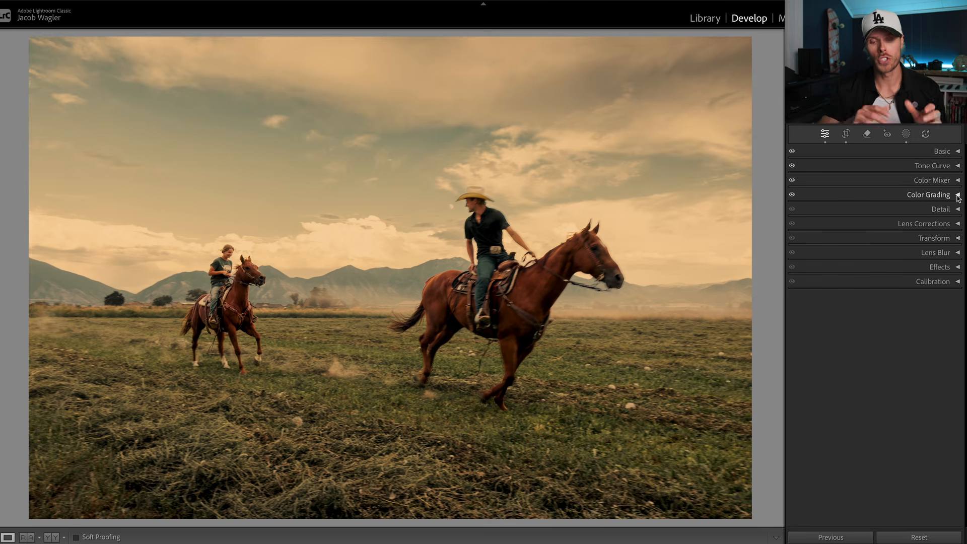
- Inspect the front rider and horse up close, and compare the whole graded photo with its unedited original
click(542, 292)
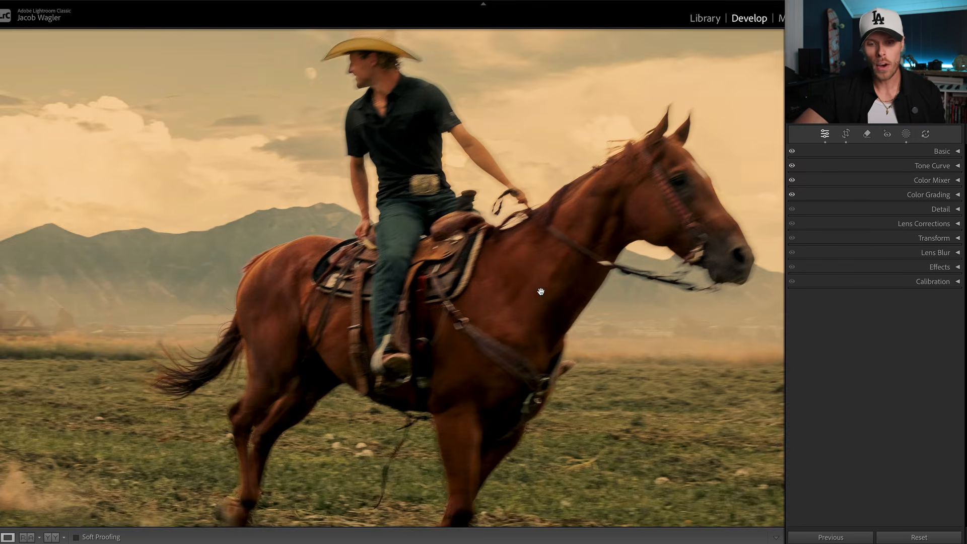
click(514, 148)
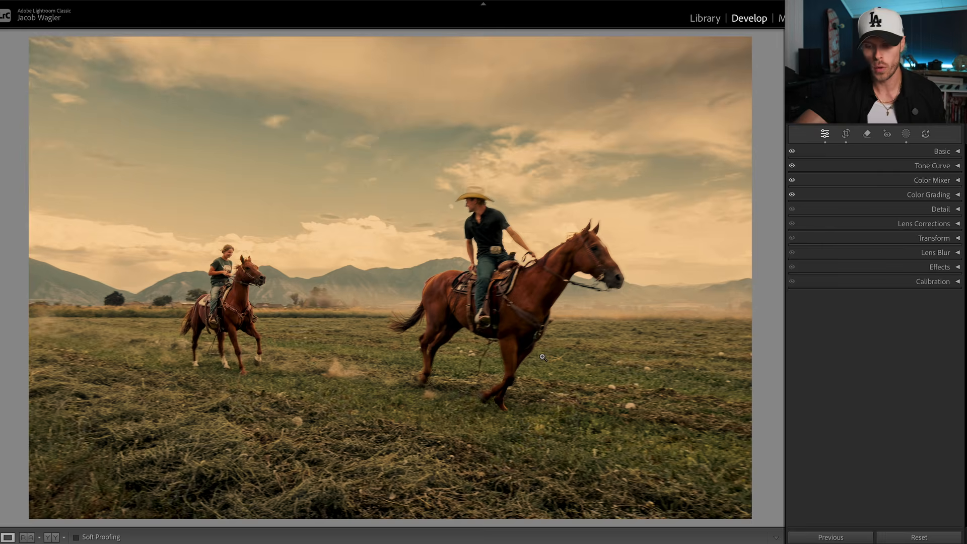
key(backslash)
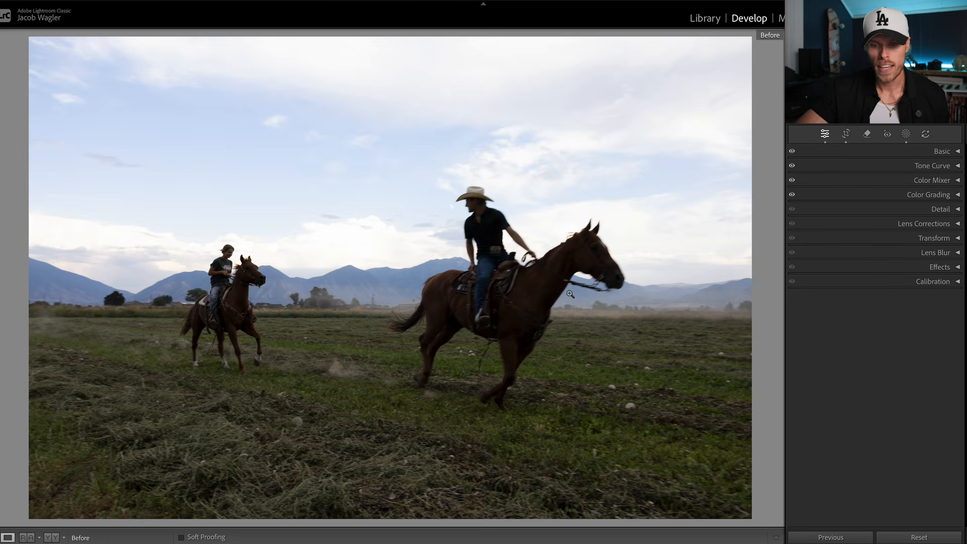
key(backslash)
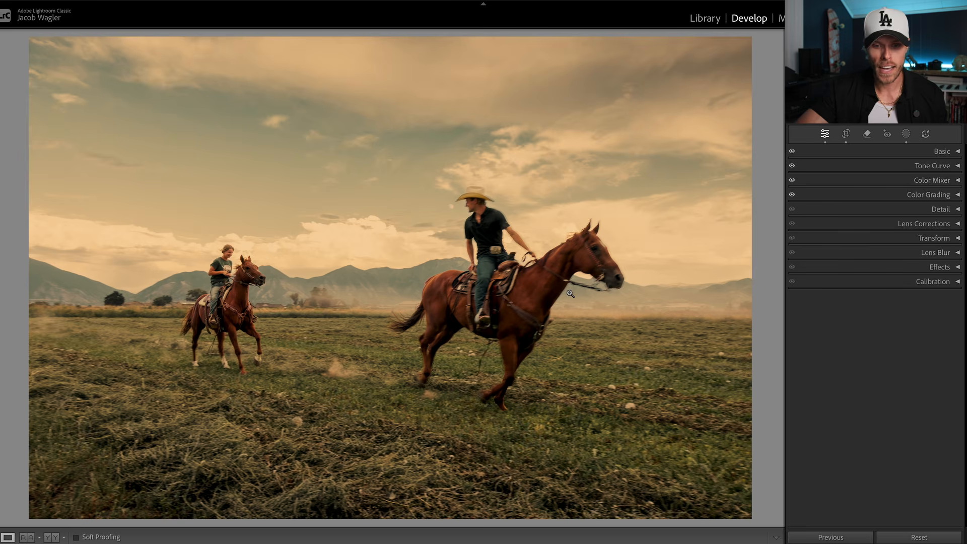
click(534, 293)
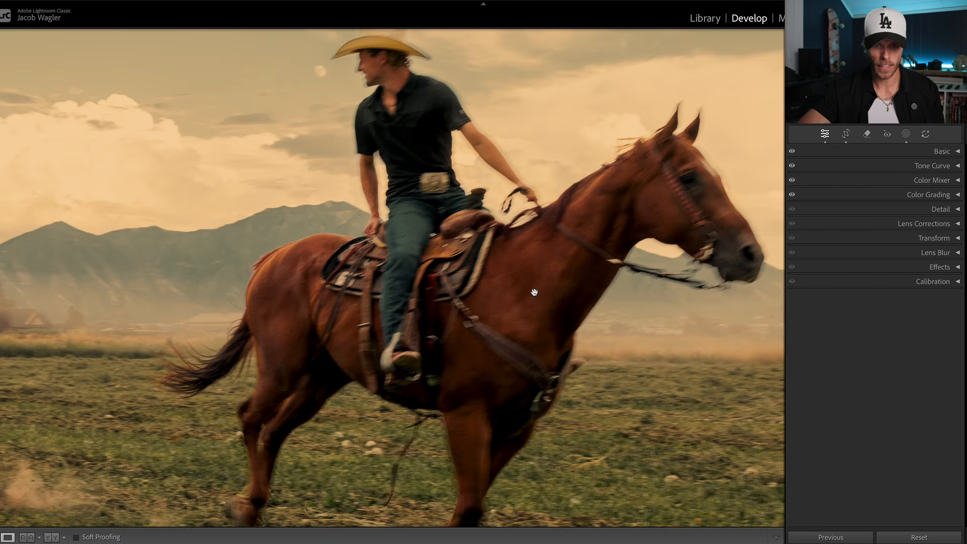
click(535, 293)
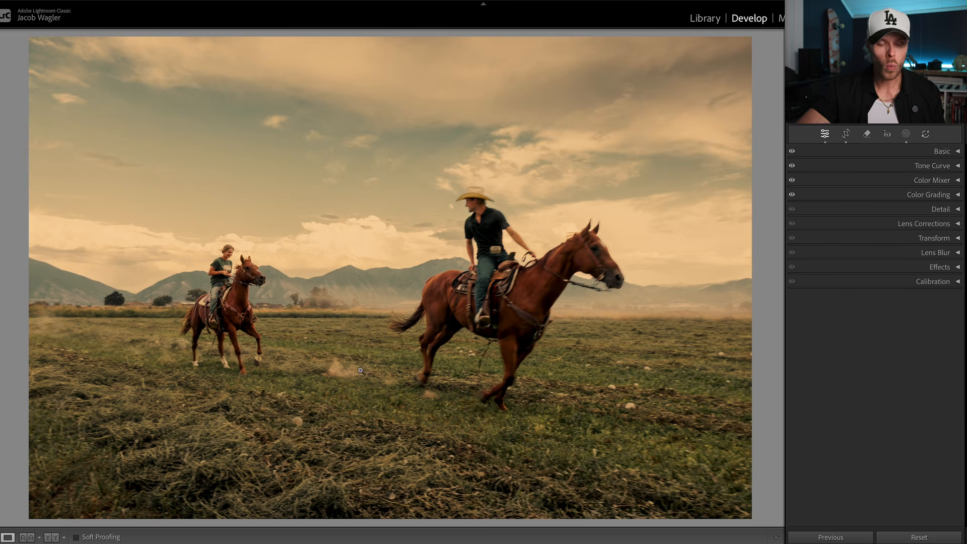
- Review the photo's global color grading wheel and its effect on the sky and foreground
click(949, 195)
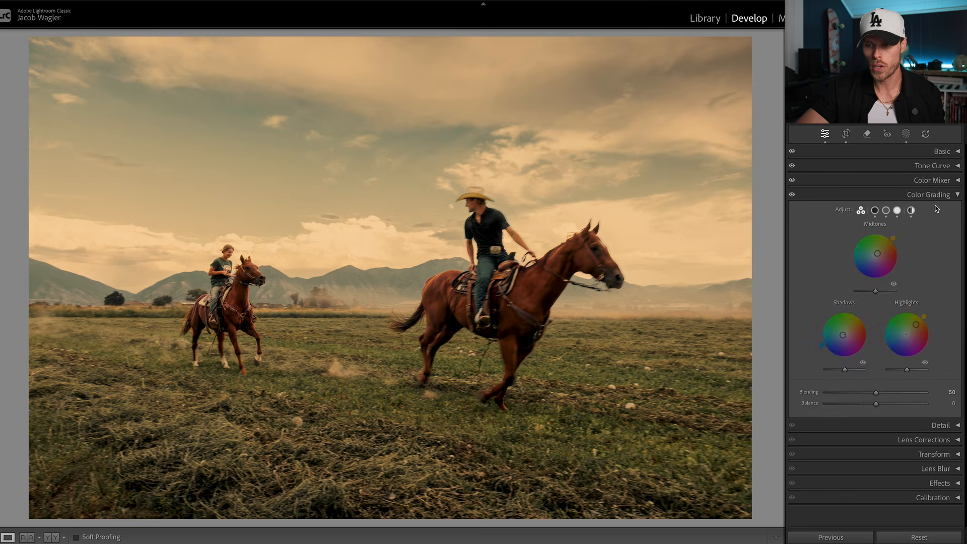
click(911, 210)
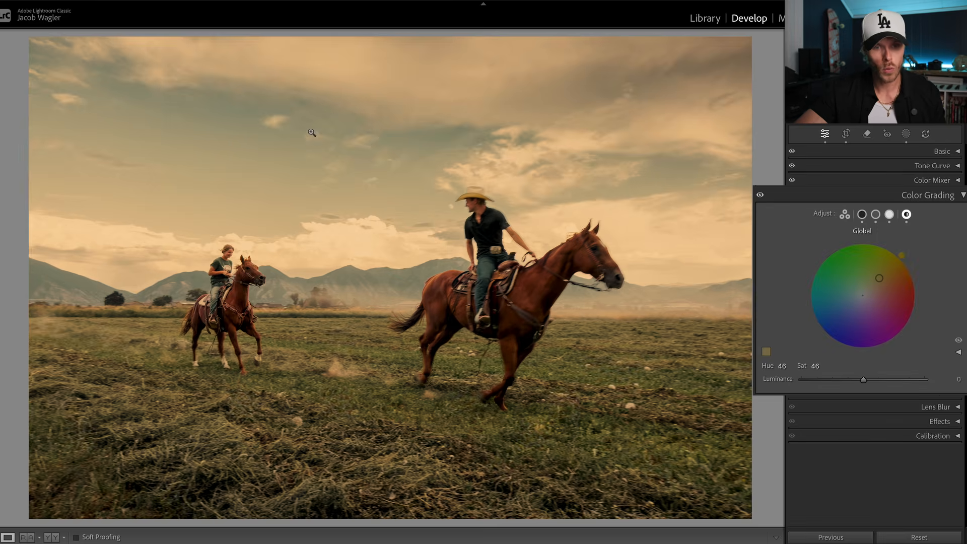
click(223, 147)
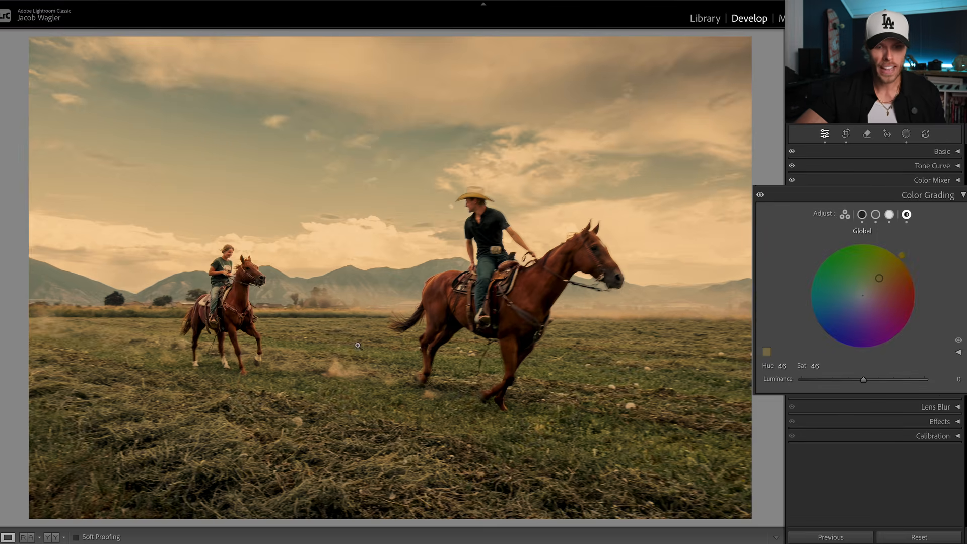
click(334, 392)
click(336, 392)
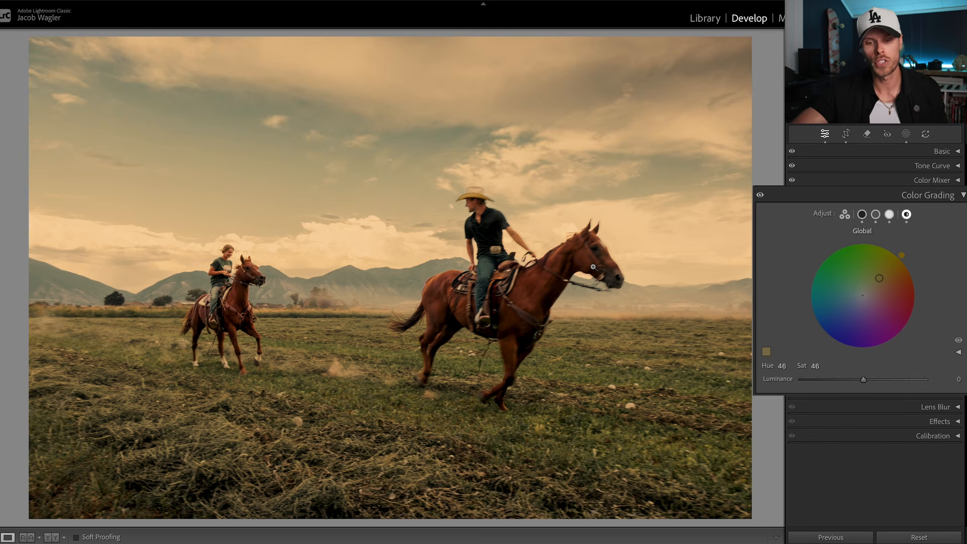
click(957, 195)
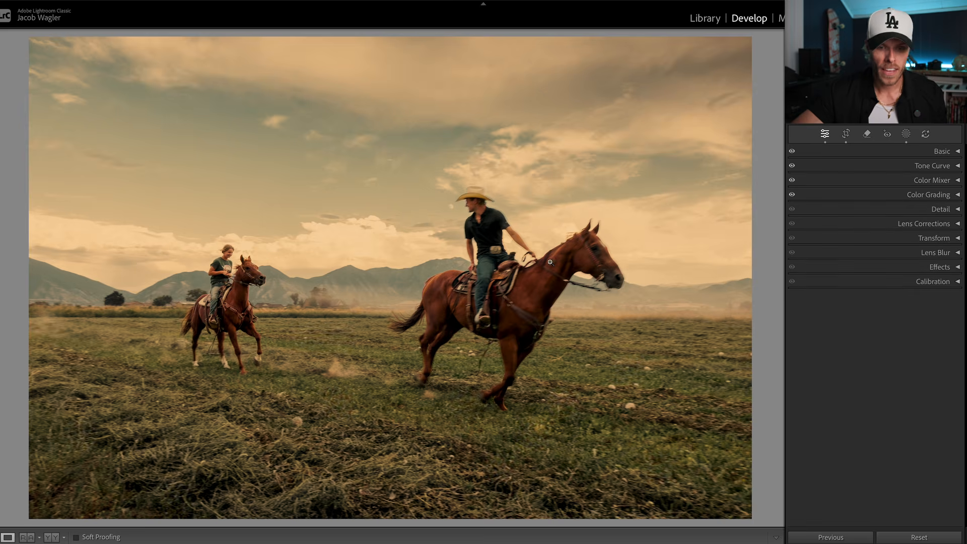
- Examine both riders and their horses at close range, and return to the full photo
click(512, 278)
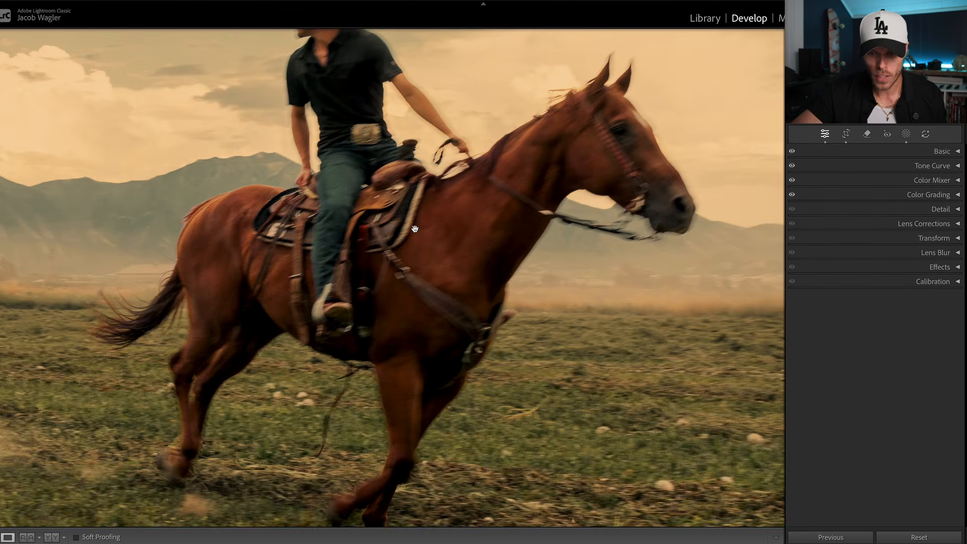
click(414, 229)
key(Right)
click(334, 298)
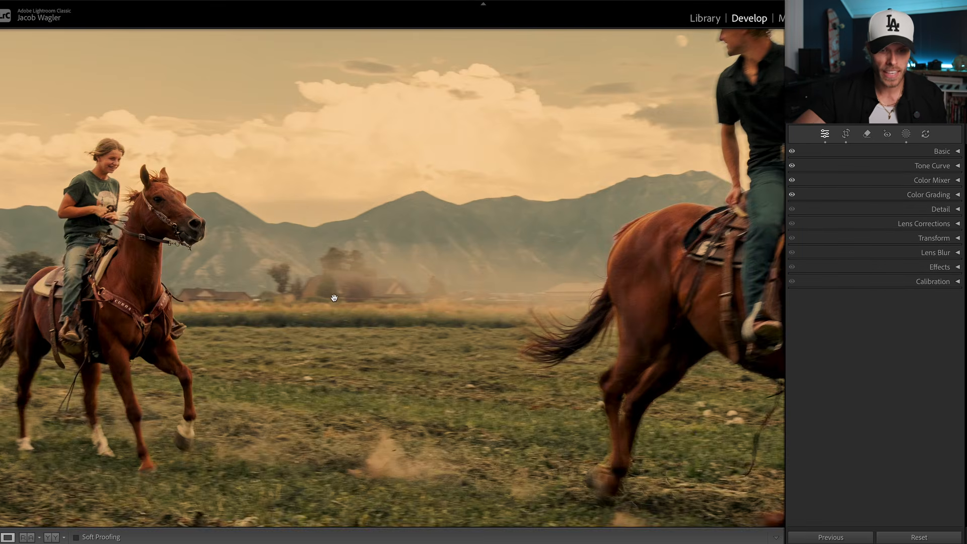
click(334, 298)
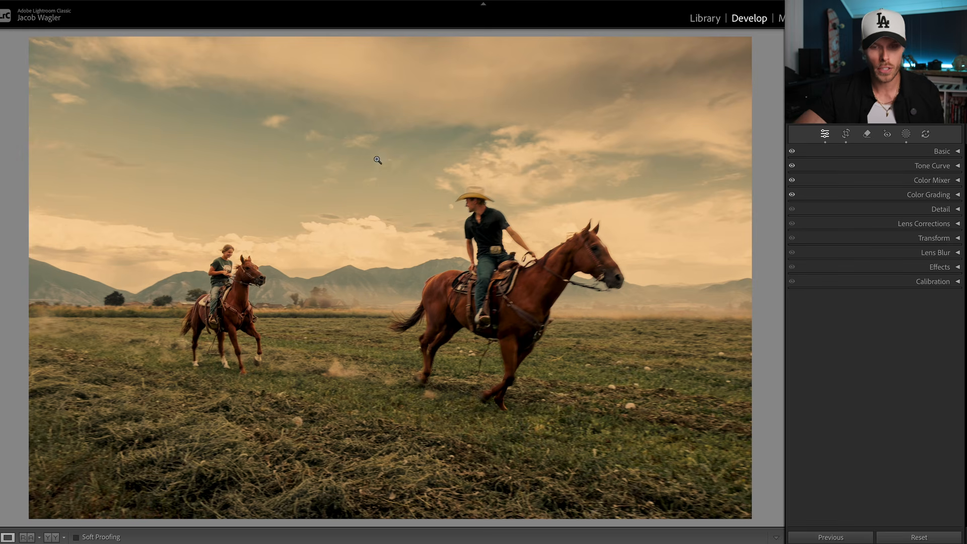